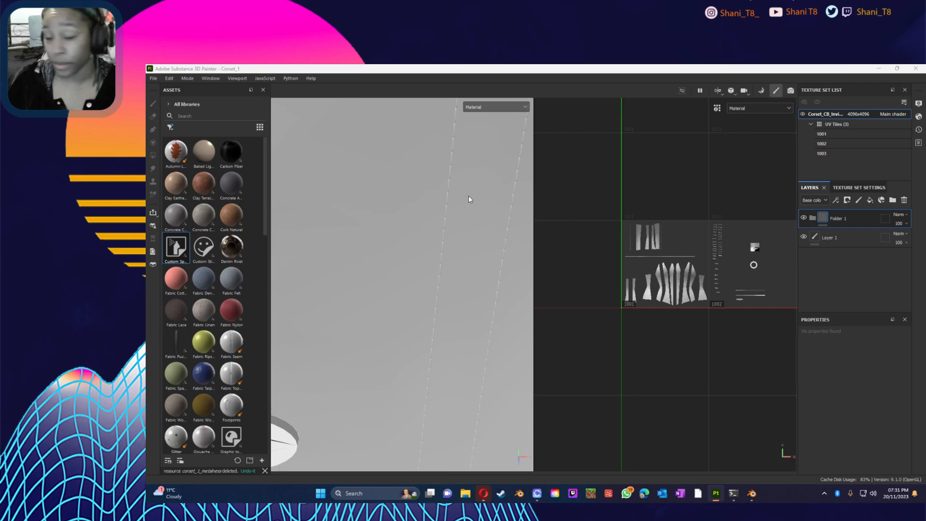
- Examine the imported corset mesh from the front and side, including its stitching lines up close
scroll(394, 253, "down", 10)
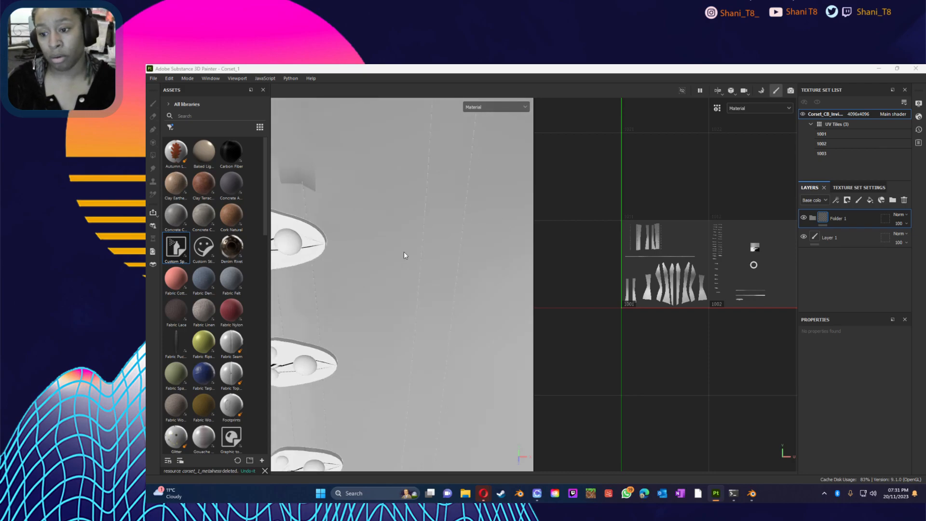
scroll(409, 249, "down", 5)
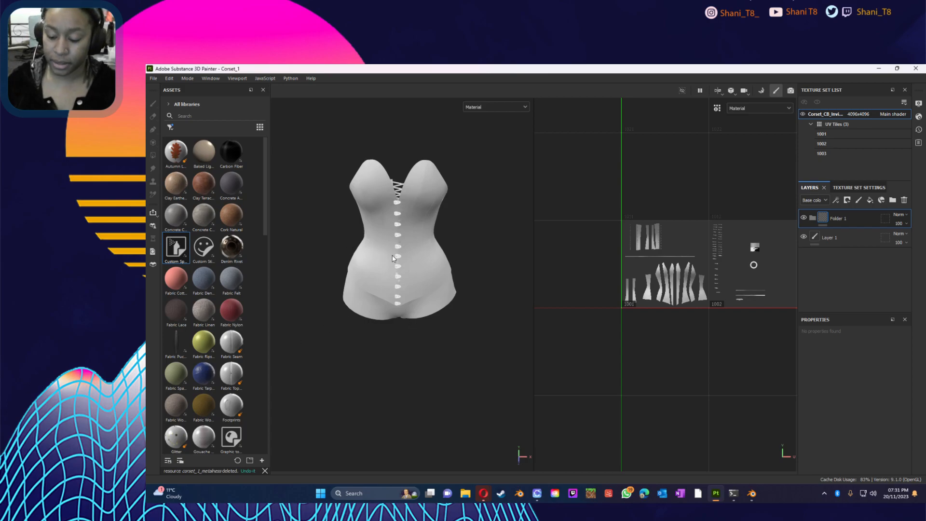
middle_click_drag(409, 255, 431, 262)
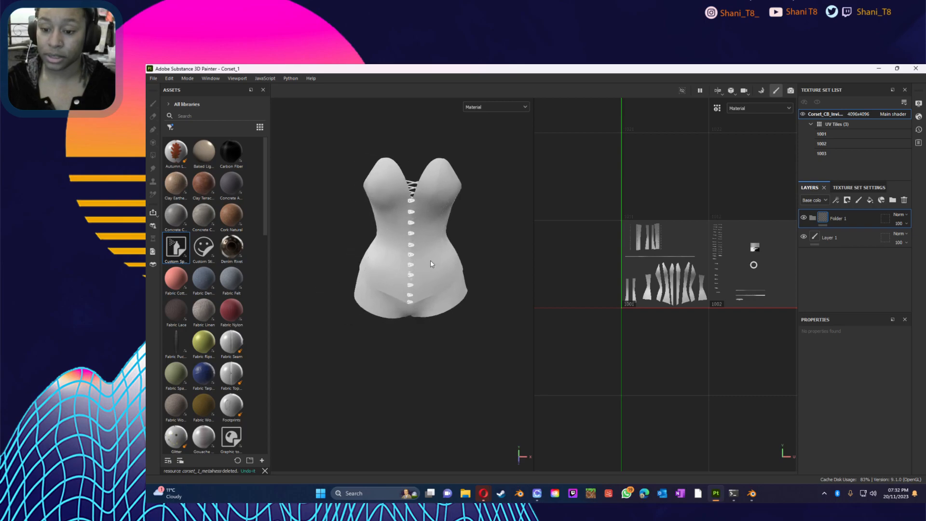
right_click_drag(432, 264, 539, 242, "alt")
left_click_drag(367, 264, 704, 246, "alt")
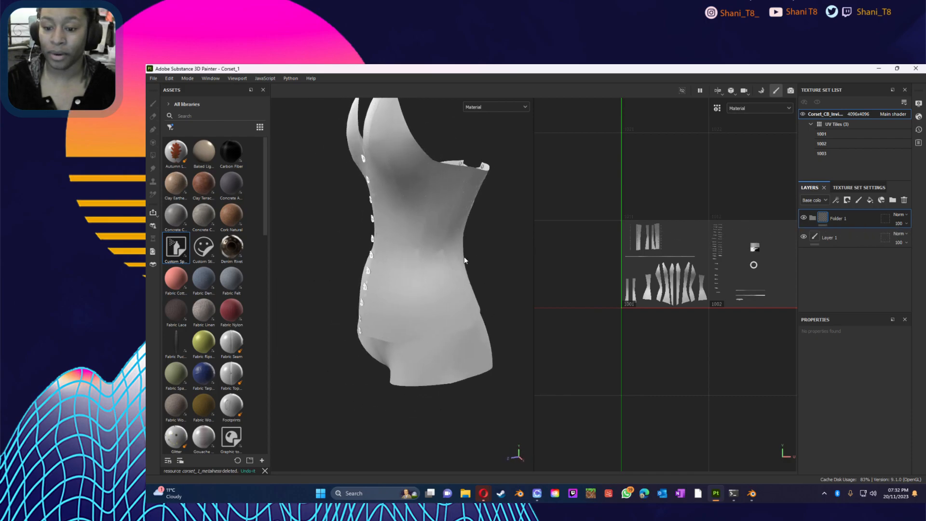
scroll(448, 271, "up", 3)
scroll(447, 269, "up", 8)
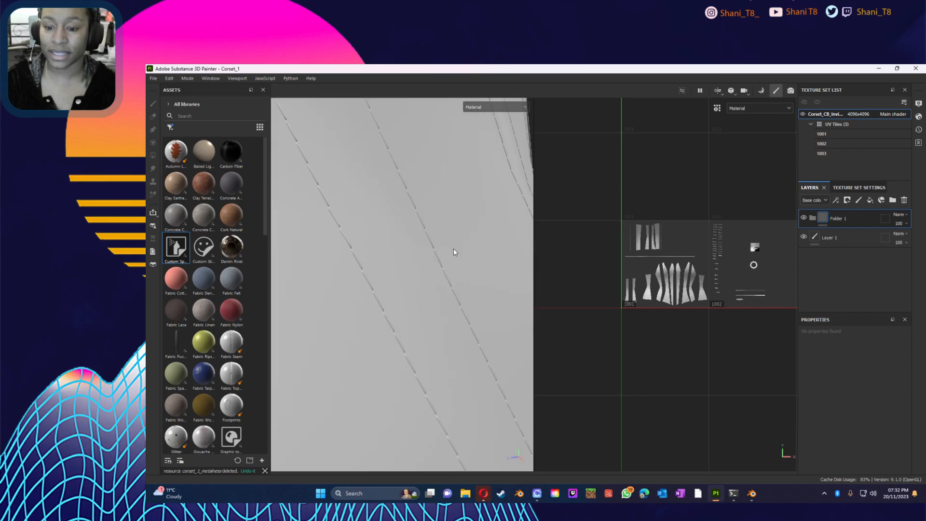
scroll(513, 187, "up", 5)
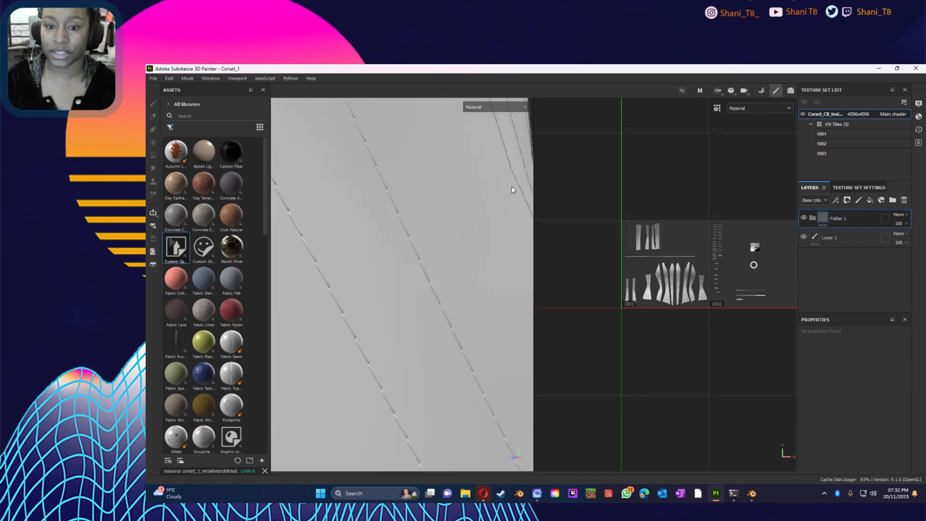
scroll(471, 204, "up", 4)
scroll(482, 233, "down", 7)
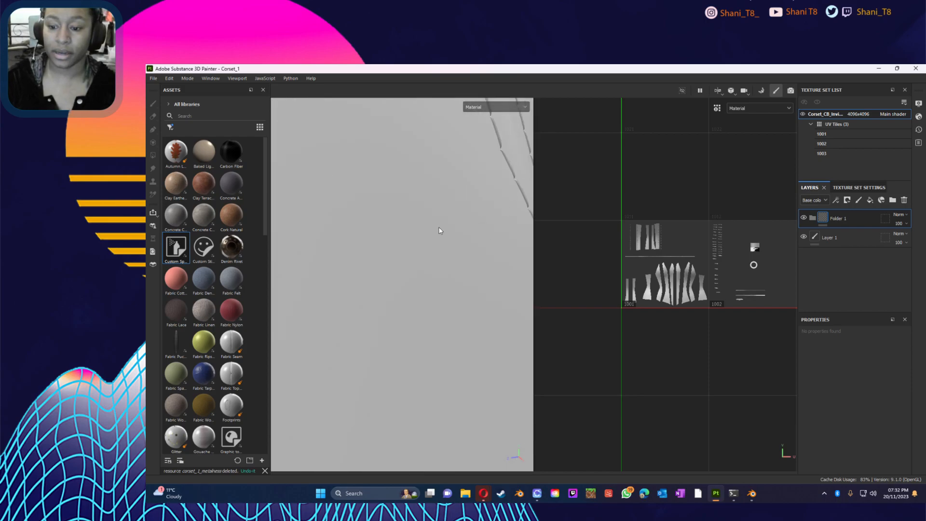
scroll(442, 258, "down", 10)
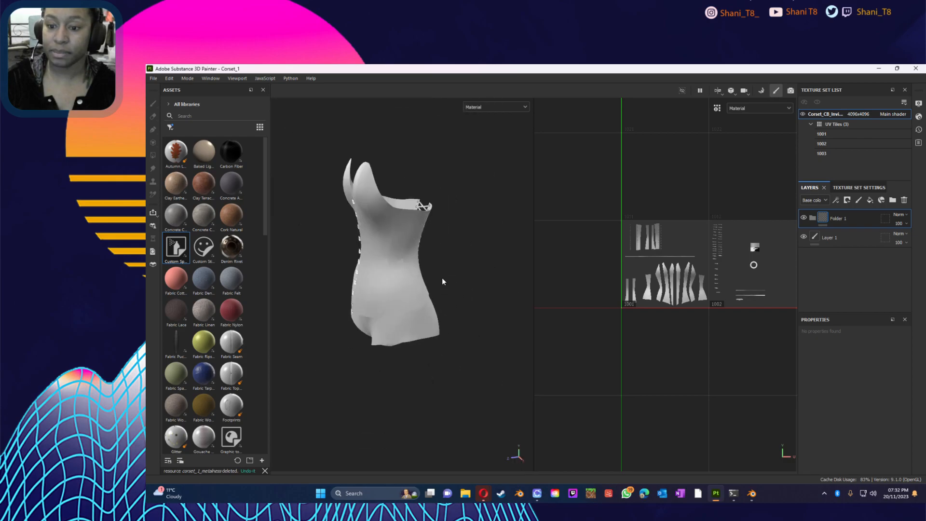
left_click(420, 274)
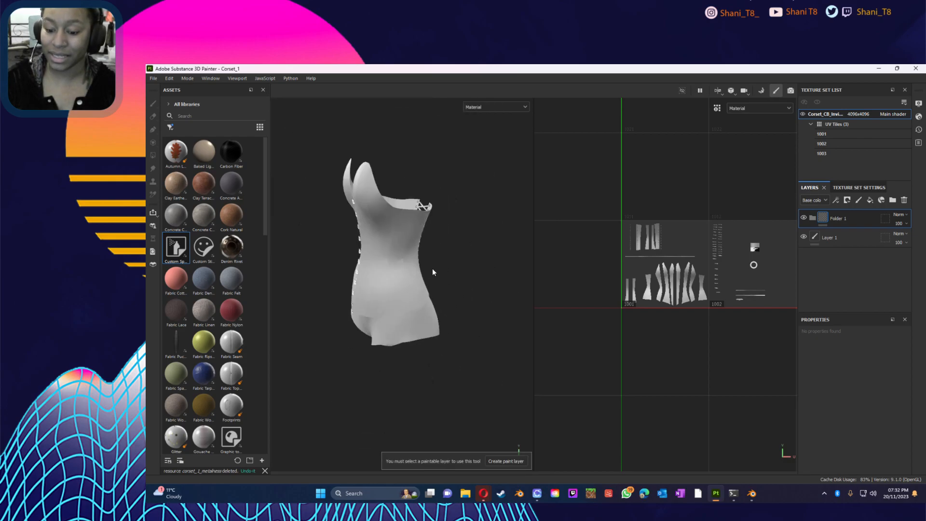
left_click_drag(427, 275, 922, 240, "alt")
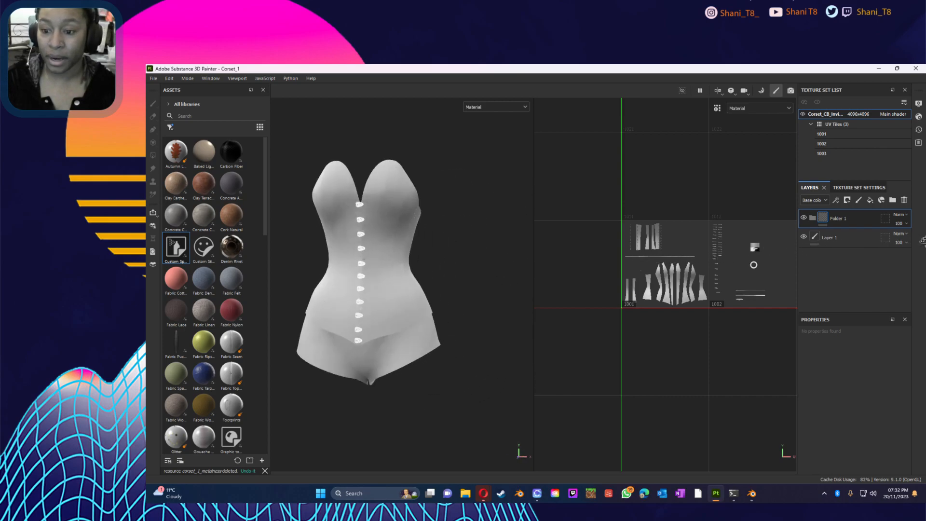
left_click_drag(384, 391, 430, 366, "alt")
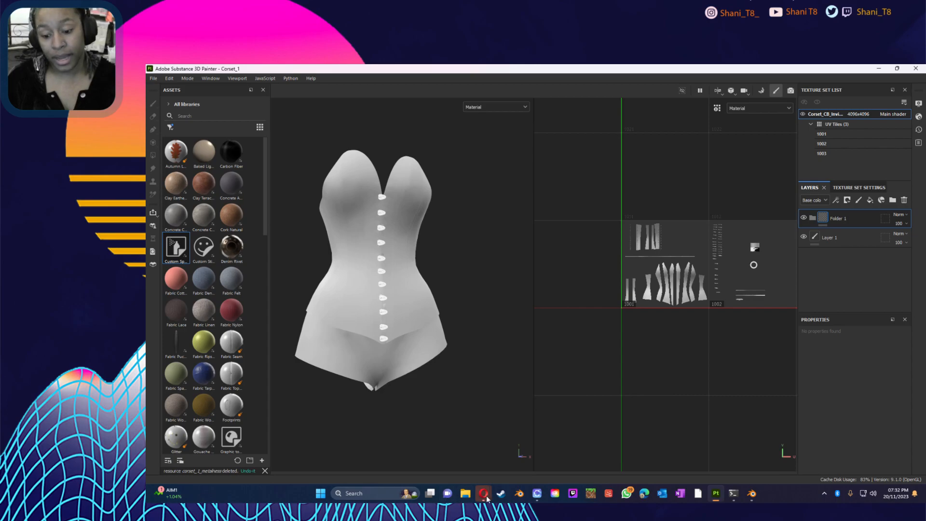
- Switch to the Corset Base project in CLO and examine the corset's front clasps and seam lines up close
mouse_move(483, 492)
left_click(515, 462)
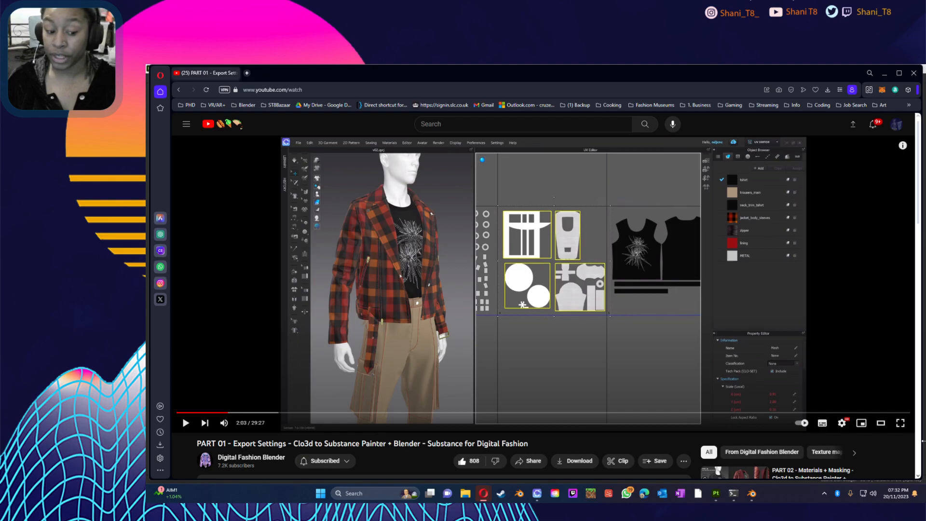
left_click(751, 492)
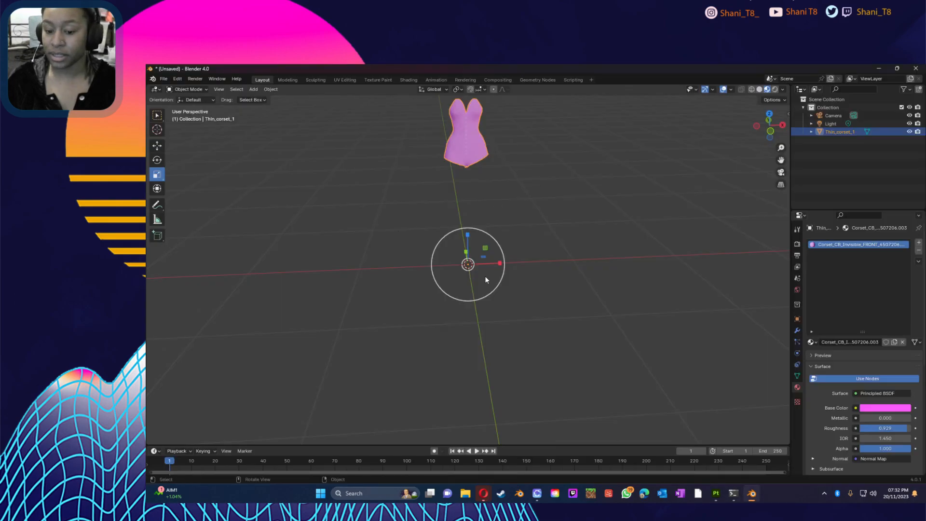
left_click(537, 492)
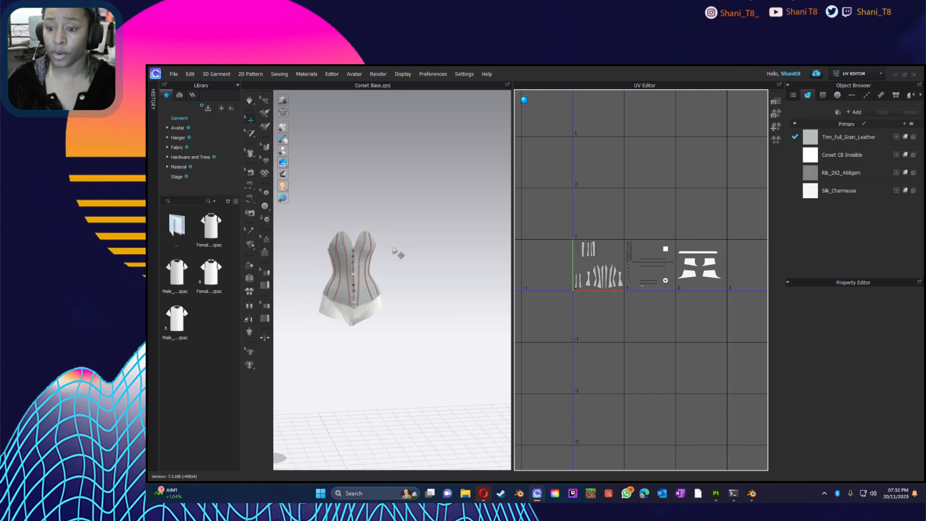
scroll(395, 260, "up", 3)
scroll(408, 273, "down", 10)
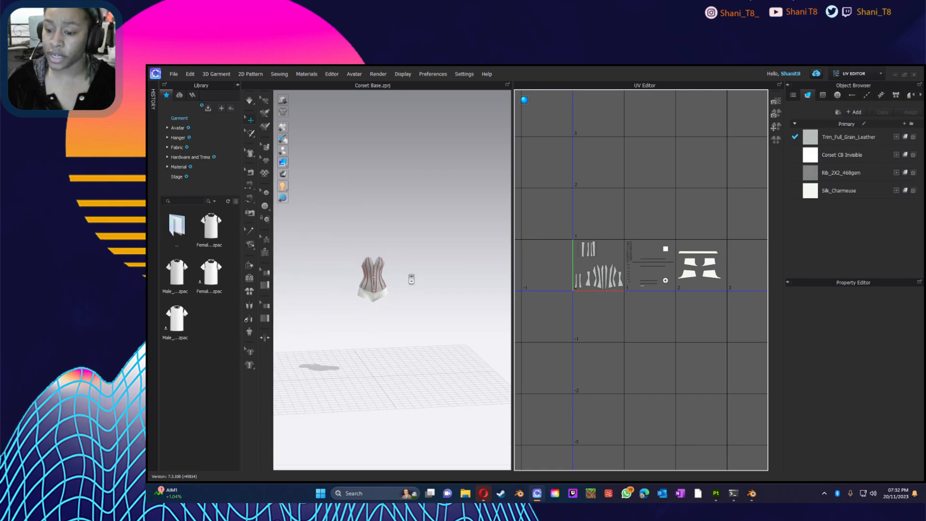
scroll(414, 278, "up", 8)
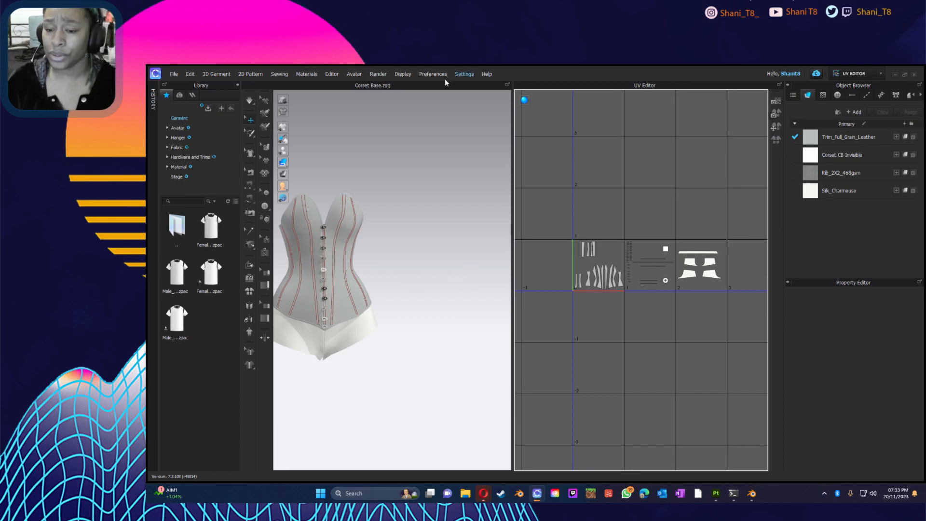
right_click_drag(339, 354, 709, 347)
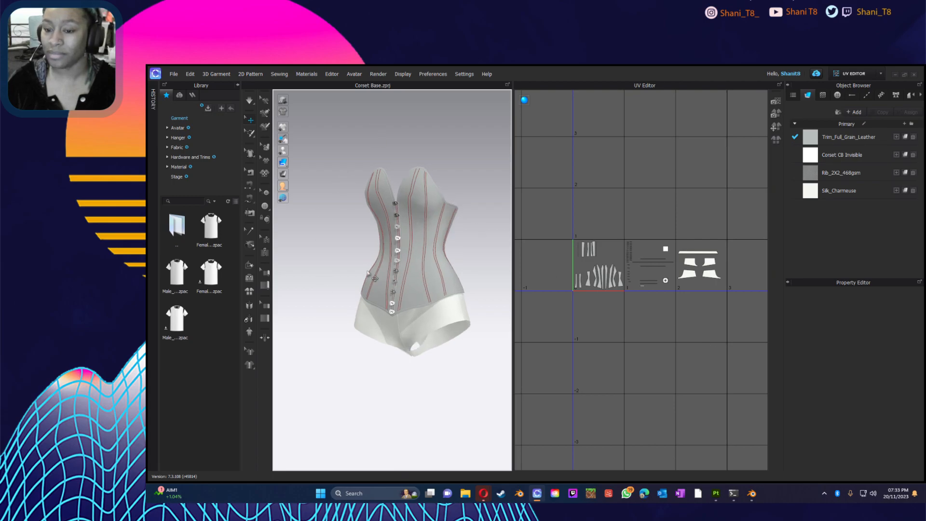
scroll(417, 249, "down", 2)
scroll(424, 289, "up", 10)
scroll(424, 293, "up", 3)
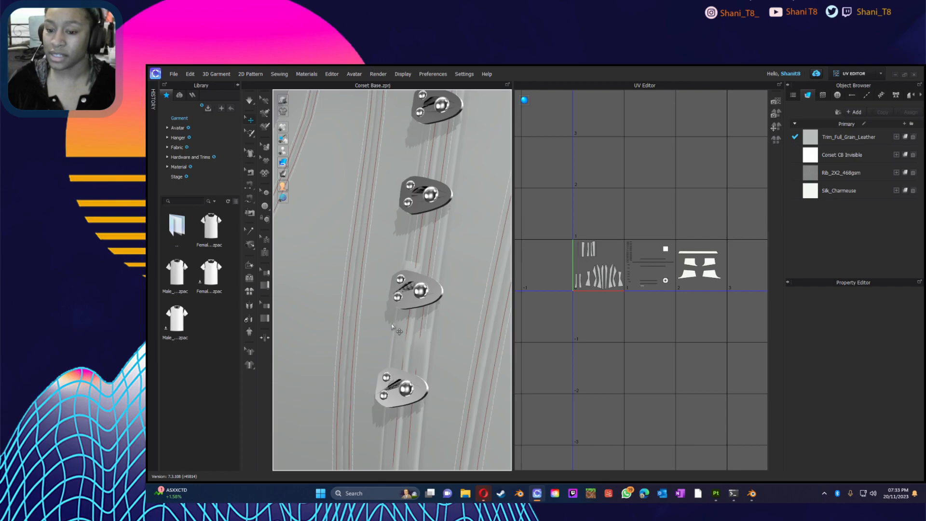
scroll(400, 329, "down", 8)
scroll(407, 335, "down", 5)
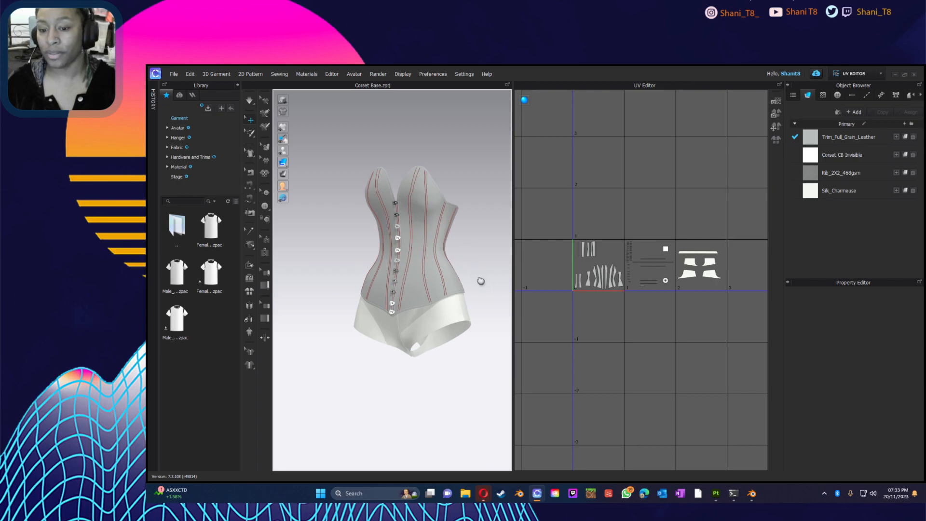
- Examine the original corset garment all around, including the back lacing and the side panels
middle_click_drag(481, 279, 494, 314)
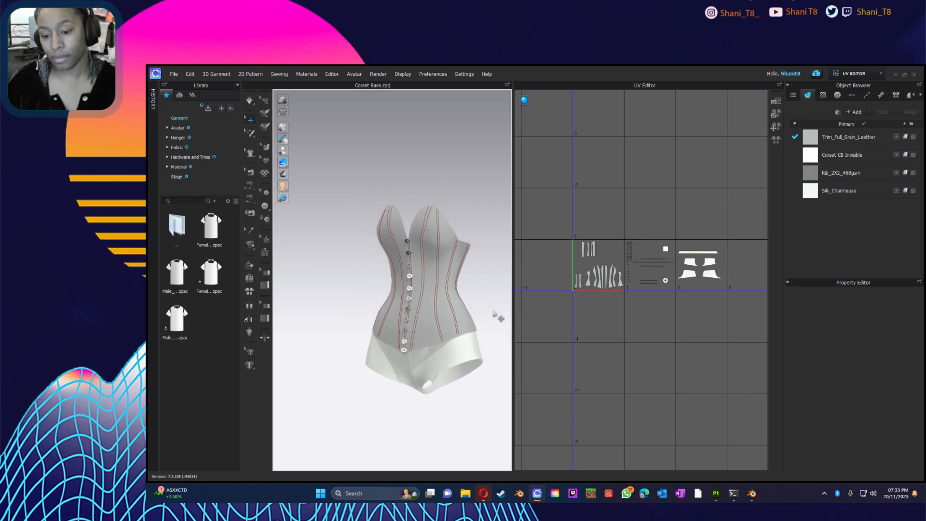
right_click_drag(490, 314, 345, 312)
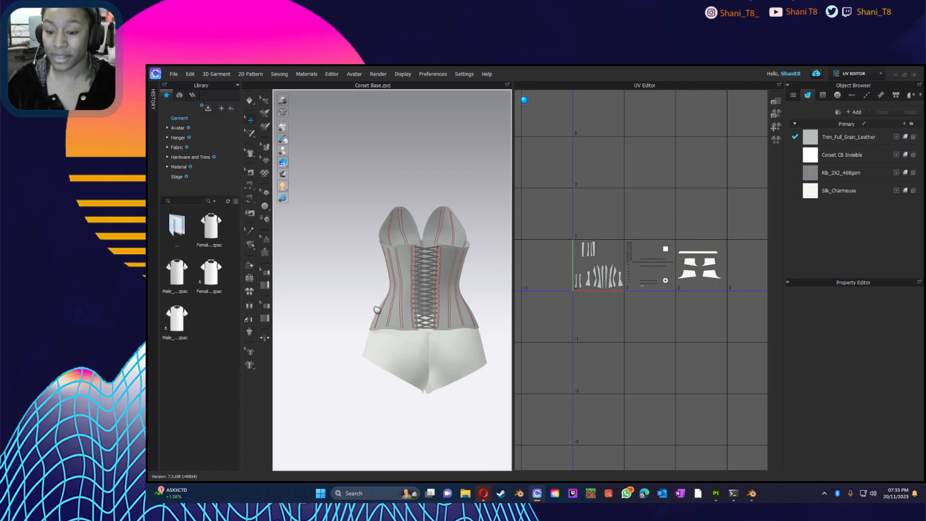
middle_click_drag(378, 311, 387, 313)
right_click_drag(387, 313, 609, 314)
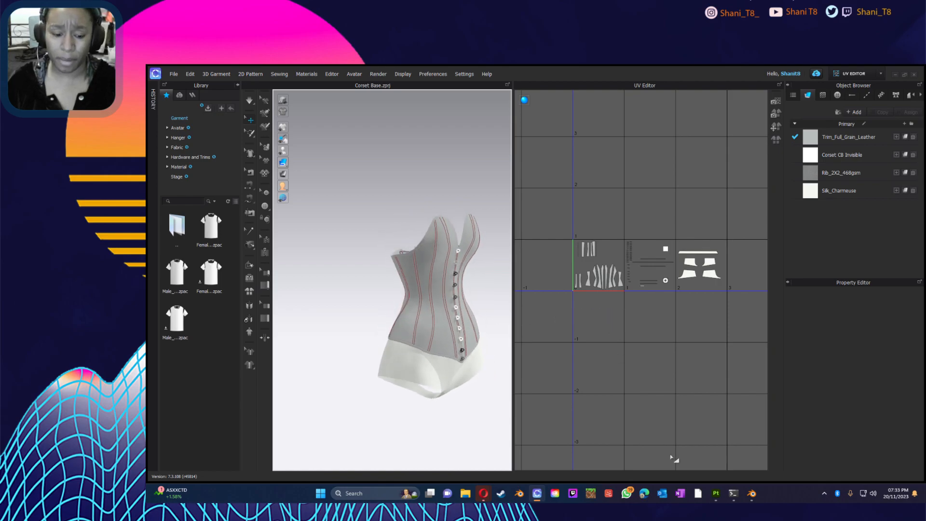
right_click_drag(386, 306, 315, 300)
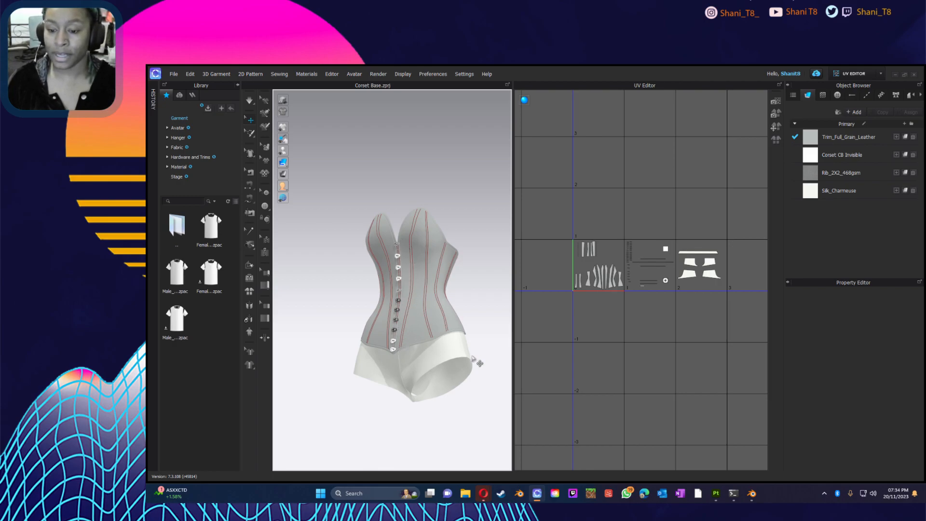
right_click_drag(452, 378, 223, 394)
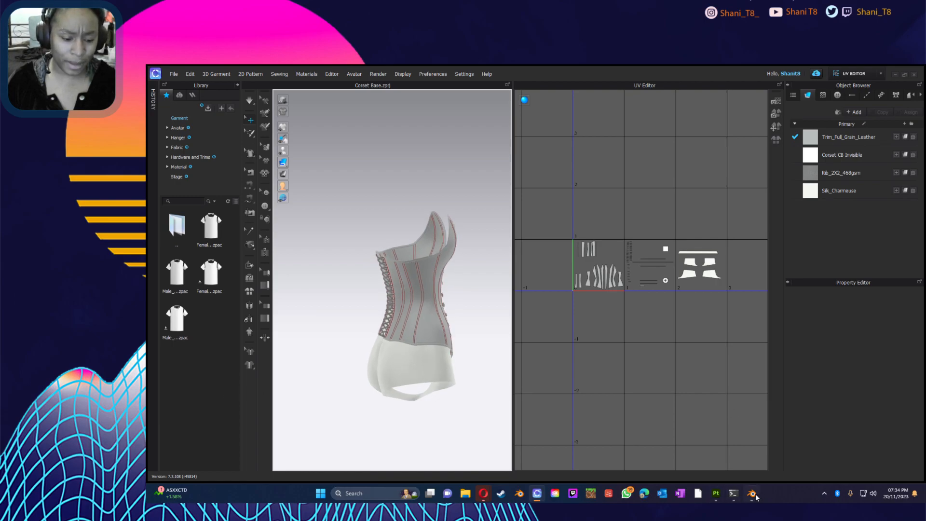
- Switch back to Substance 3D Painter and examine the corset's side panels and front clasps for comparison
left_click(715, 493)
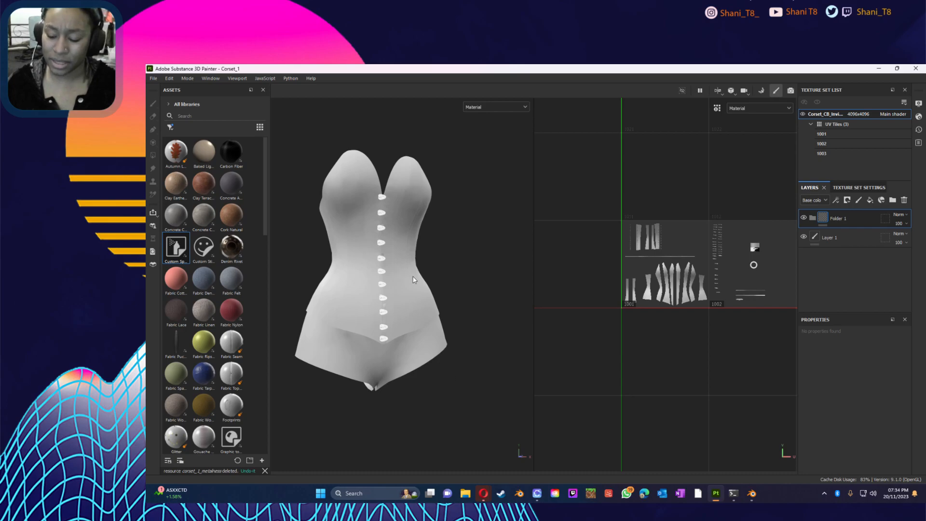
right_click_drag(413, 276, 444, 282, "alt")
left_click_drag(426, 285, 315, 316, "alt")
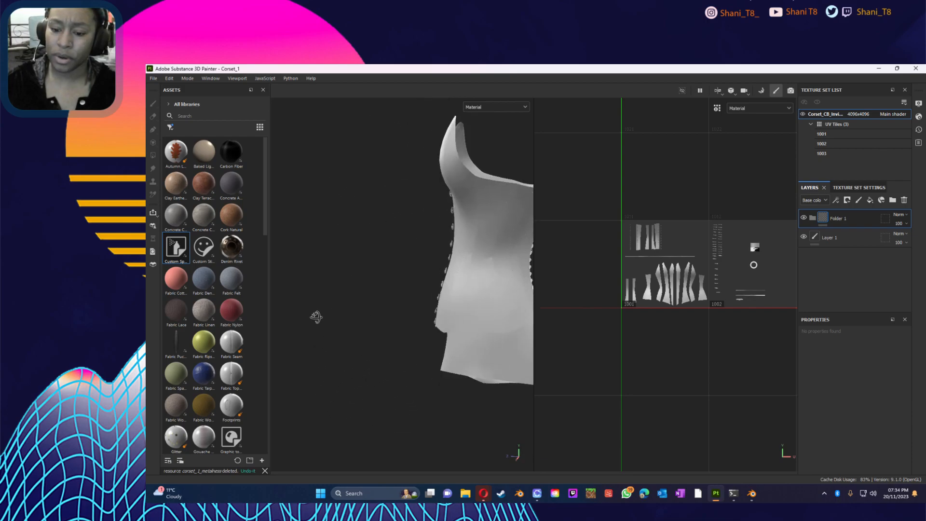
scroll(423, 289, "up", 5)
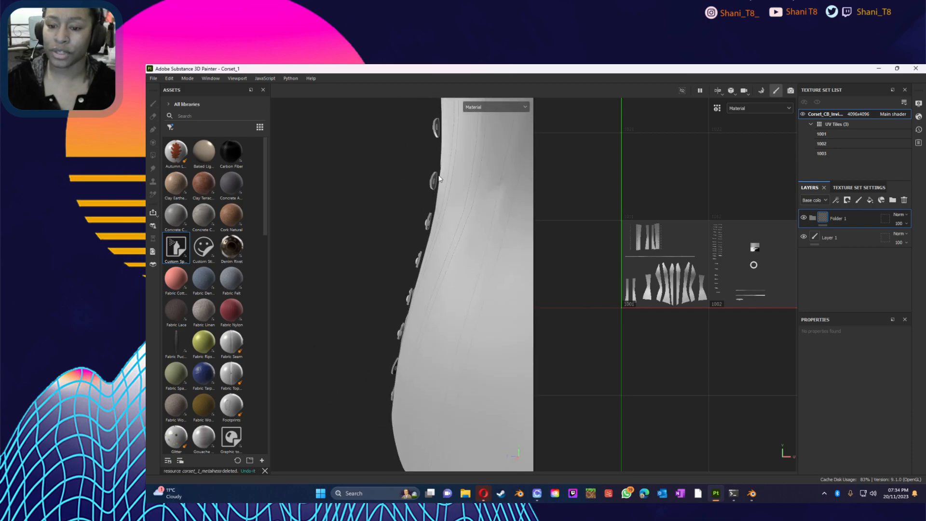
left_click(418, 231)
key("alt")
left_click_drag(371, 232, 428, 234, "alt")
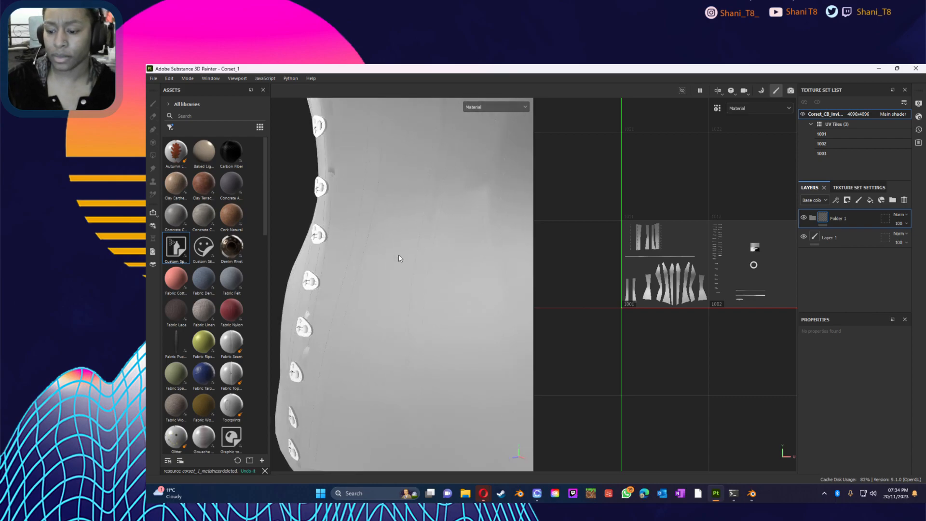
scroll(386, 276, "down", 10)
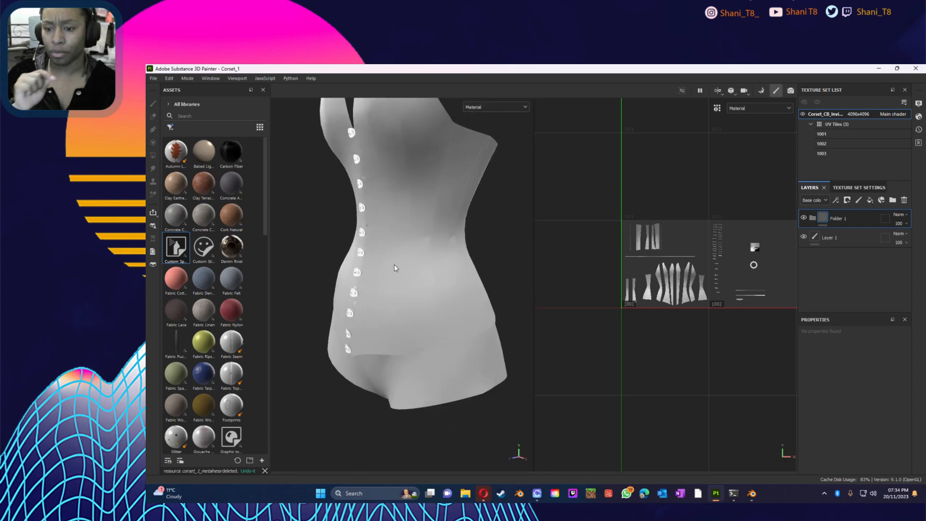
left_click_drag(341, 276, 375, 251, "alt")
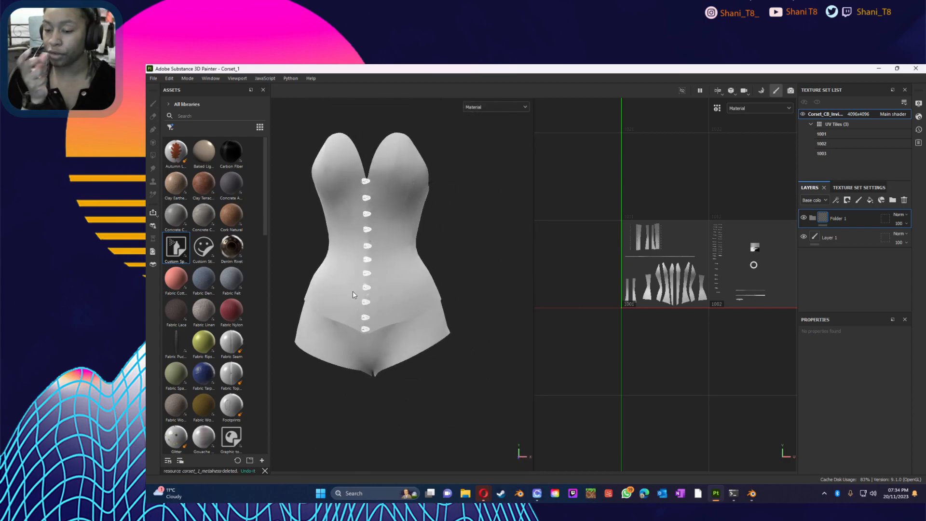
- Select the Glitter material and make Layer 1 the active layer for painting
left_click(439, 289)
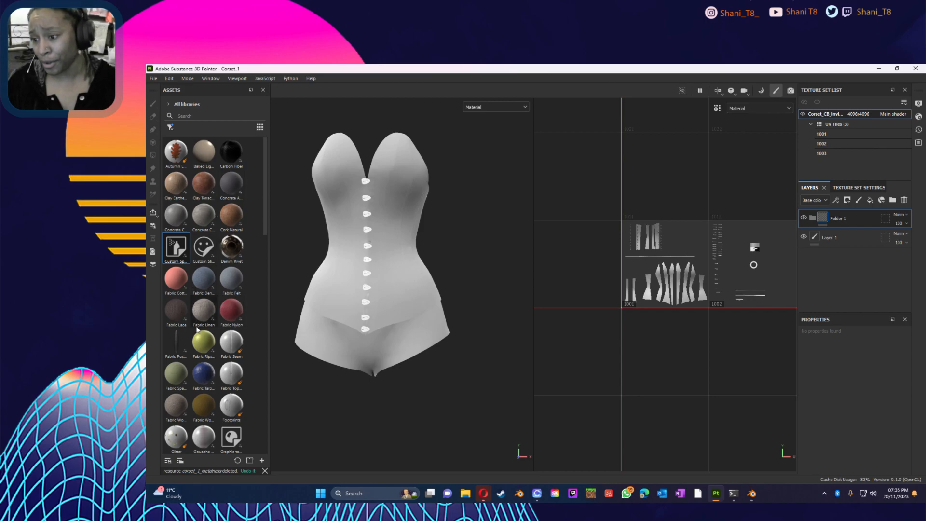
left_click(169, 438)
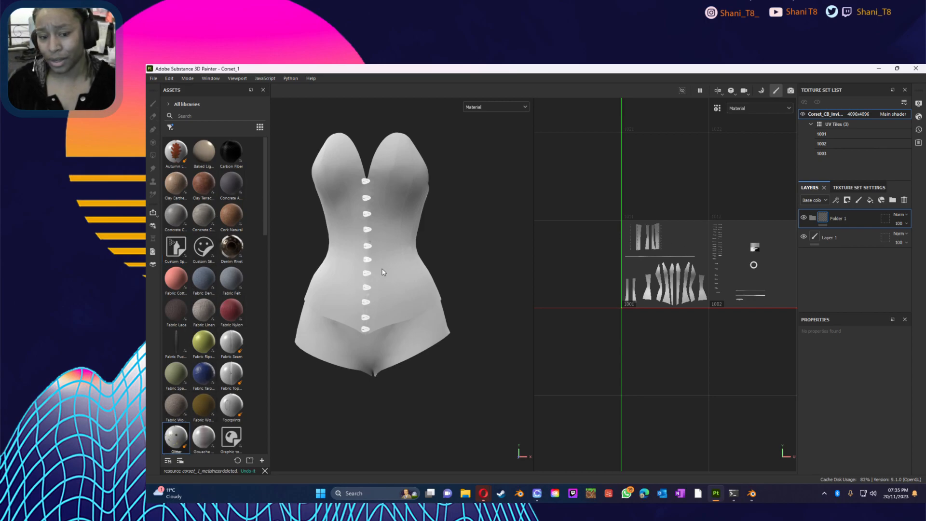
left_click(818, 244)
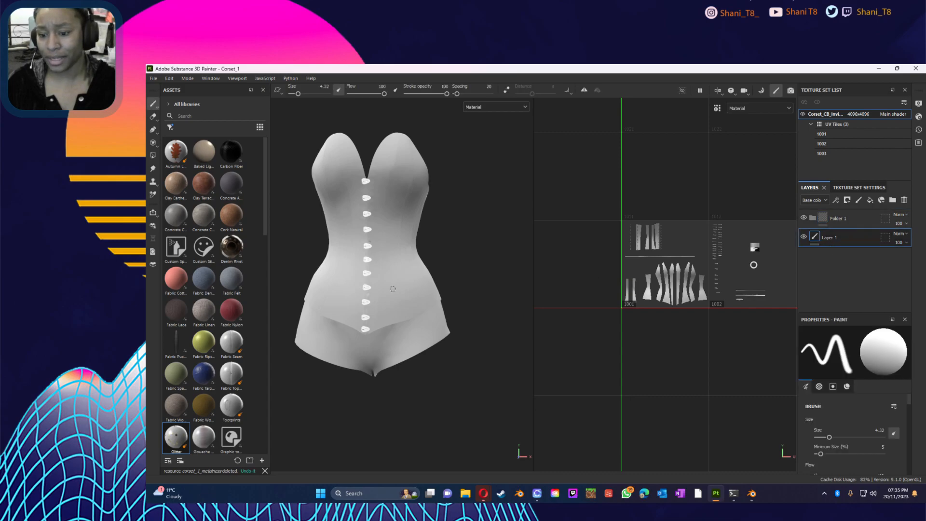
- Try a straight brush stroke across the corset's hip area on Layer 1 and undo it
scroll(409, 284, "up", 2)
scroll(409, 284, "down", 3)
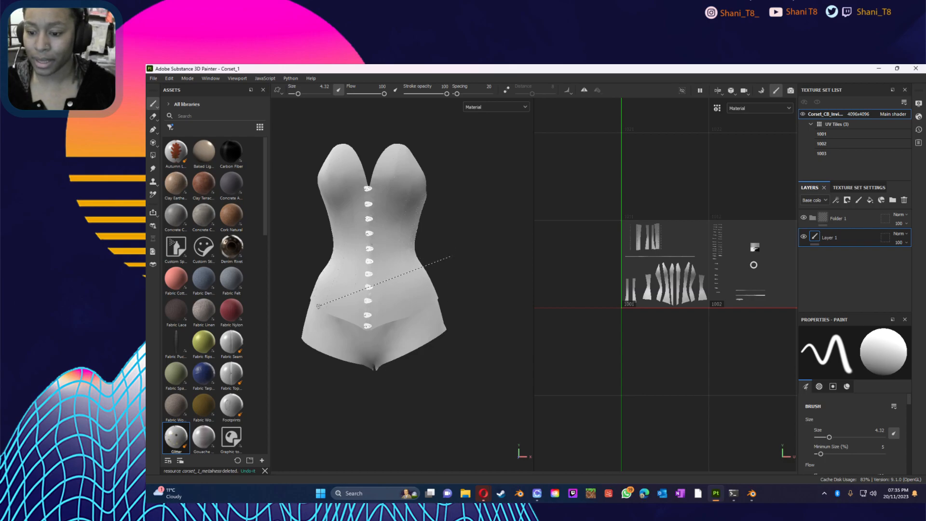
left_click(416, 271, "shift")
key("ctrl+z")
mouse_move(435, 284)
left_mouse_down("alt")
mouse_move(453, 258)
mouse_move(450, 299)
mouse_move(452, 284)
left_mouse_up("alt")
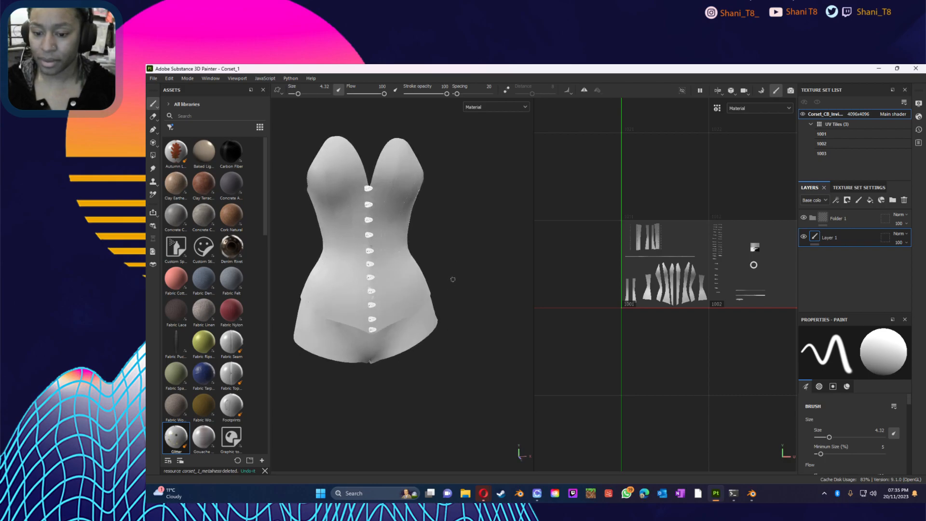
- Try a straight diagonal stroke from one hip of the corset to the other and undo it
left_click(453, 266, "shift")
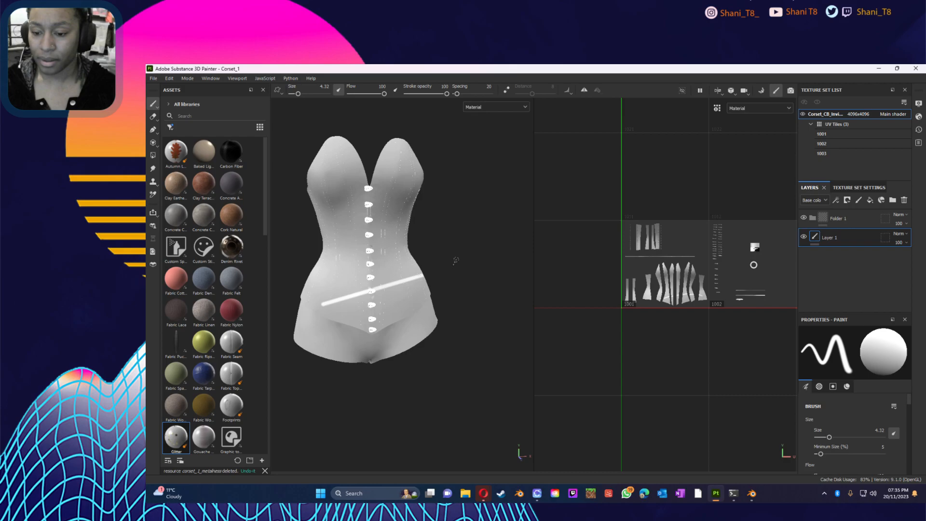
key("ctrl+z")
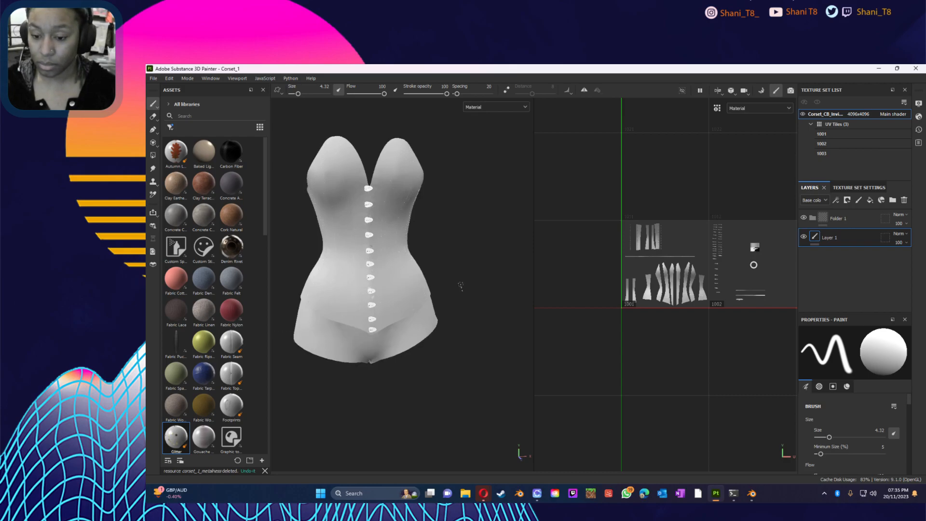
- Enlarge the paint brush to a size of about 47
scroll(459, 267, "up", 3)
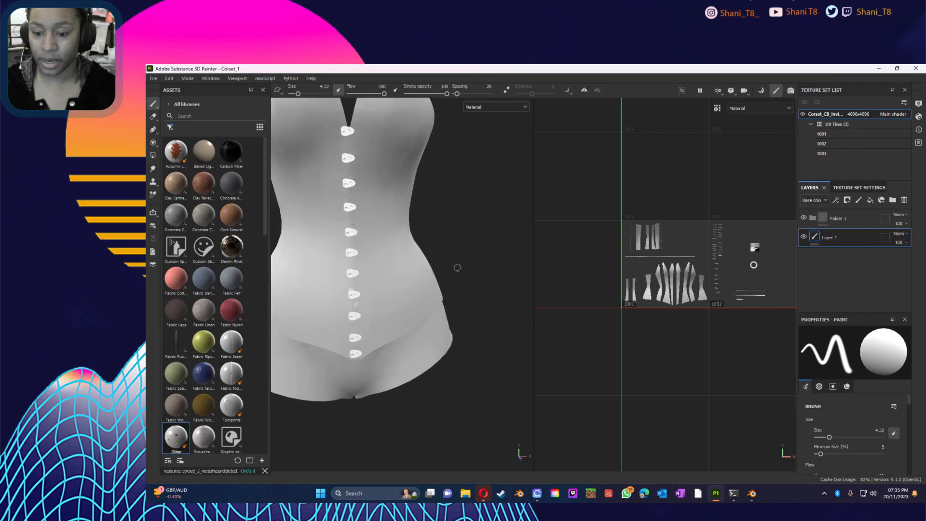
scroll(457, 267, "down", 1)
right_click_drag(461, 268, 488, 269, "ctrl")
- Try large brush strokes on the hip and down both sides of the corset's front, and undo them all
left_click_drag(401, 293, 408, 289)
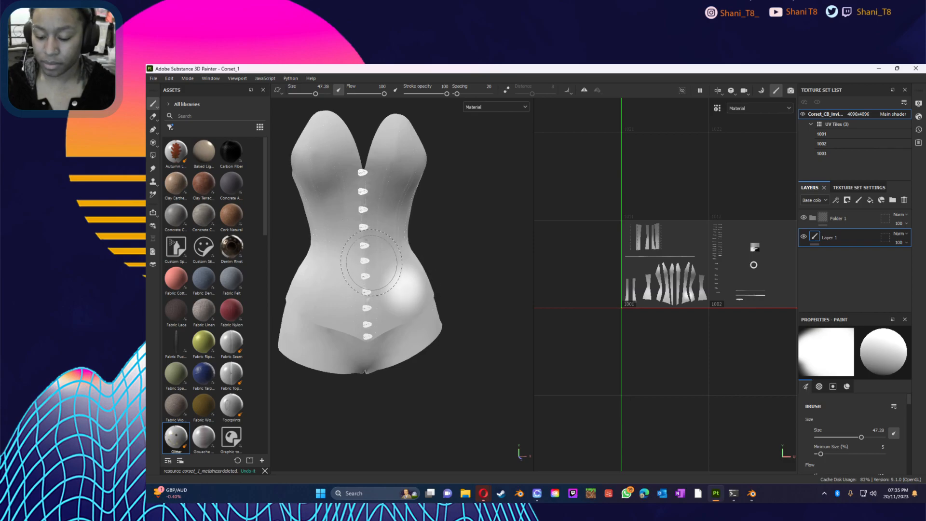
key("ctrl+z")
mouse_move(398, 288)
left_mouse_down()
mouse_move(389, 203)
mouse_move(398, 116)
left_mouse_up()
mouse_move(329, 160)
left_mouse_down()
mouse_move(326, 144)
mouse_move(330, 270)
mouse_move(318, 364)
mouse_move(313, 340)
mouse_move(350, 352)
left_mouse_up()
key("ctrl+z")
key("ctrl+z")
key("ctrl+z")
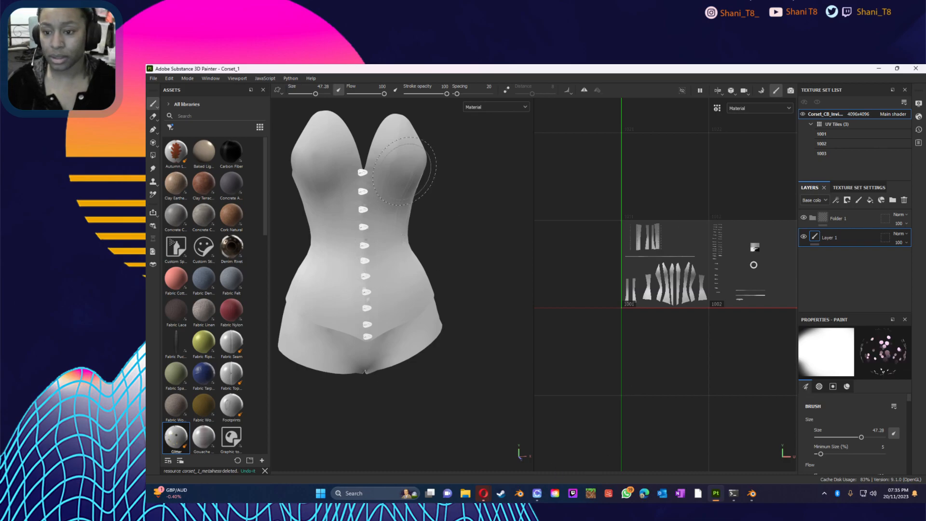
- Paint Glitter over the corset's bust and waist on Layer 1, covering the front and the side
mouse_move(393, 170)
left_mouse_down()
mouse_move(391, 182)
mouse_move(309, 145)
mouse_move(302, 202)
mouse_move(319, 246)
mouse_move(315, 279)
mouse_move(381, 302)
mouse_move(410, 253)
mouse_move(391, 230)
left_mouse_up()
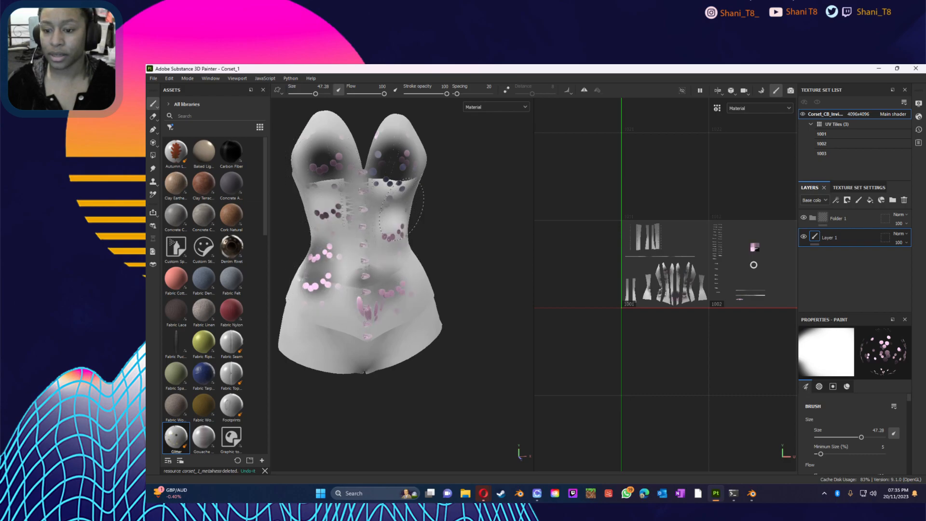
right_click(409, 251)
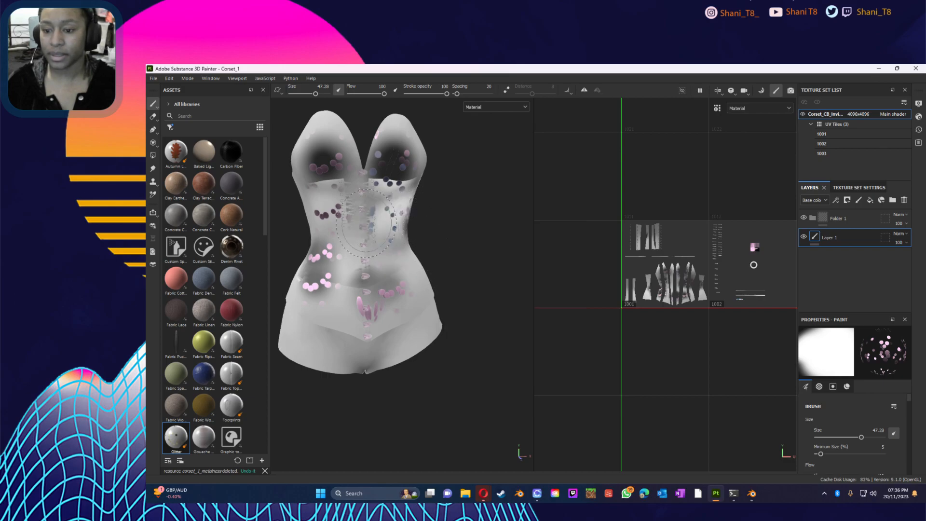
mouse_move(403, 243)
left_mouse_down("alt")
mouse_move(281, 251)
mouse_move(436, 274)
mouse_move(423, 262)
mouse_move(415, 284)
mouse_move(418, 199)
mouse_move(397, 174)
mouse_move(427, 159)
mouse_move(451, 164)
mouse_move(456, 186)
mouse_move(434, 238)
mouse_move(456, 246)
mouse_move(448, 287)
left_mouse_up("alt")
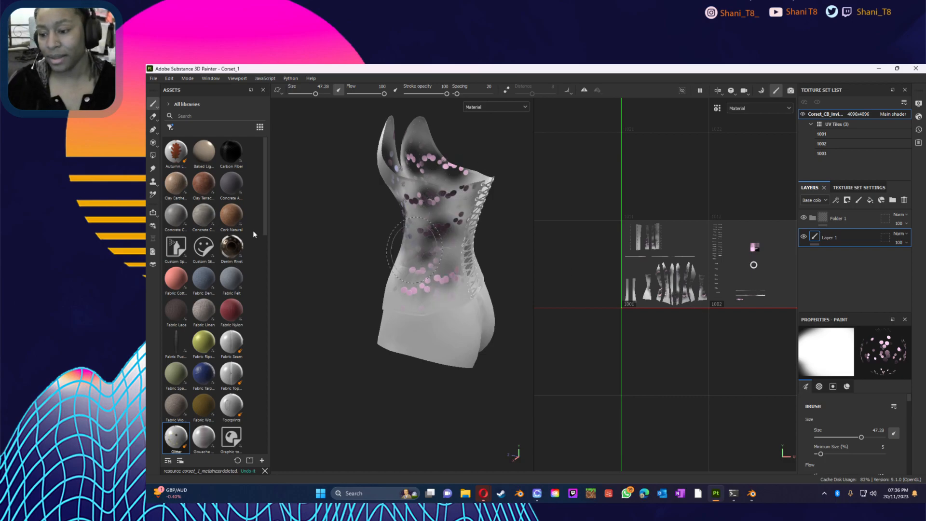
- Paint a long vertical stroke of the blue Fabric Tarp material down the corset from the bust to the hip
left_click(203, 373)
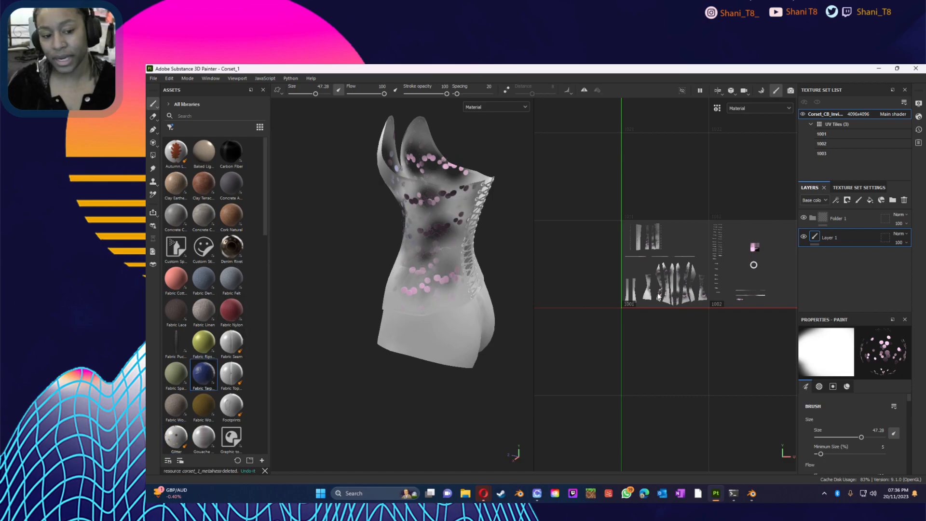
mouse_move(411, 118)
left_mouse_down()
mouse_move(414, 232)
mouse_move(403, 309)
left_mouse_up()
right_click(410, 278)
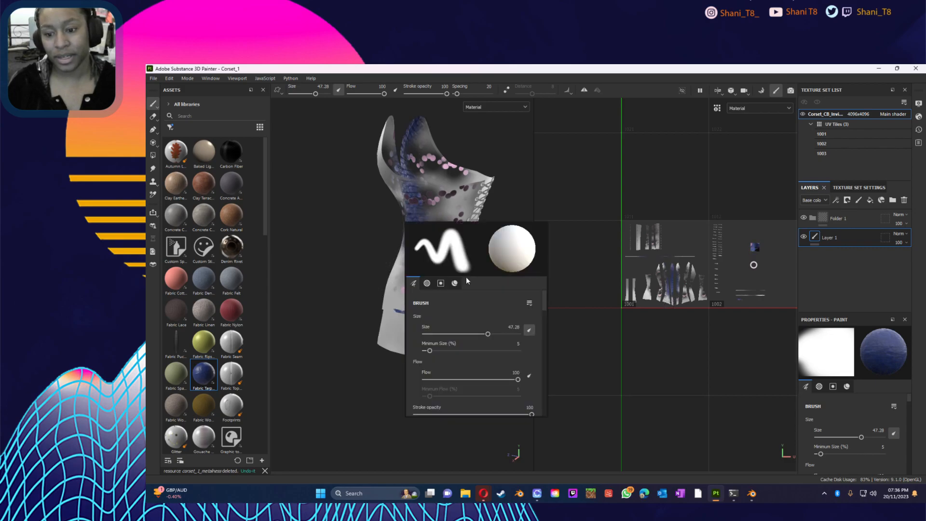
right_click(348, 253)
left_click(339, 251)
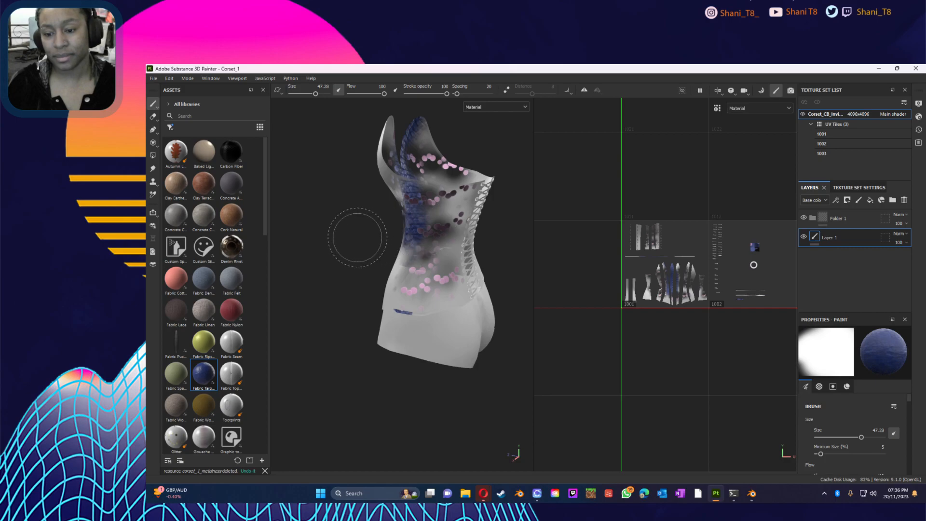
right_click(404, 251)
left_click(331, 238)
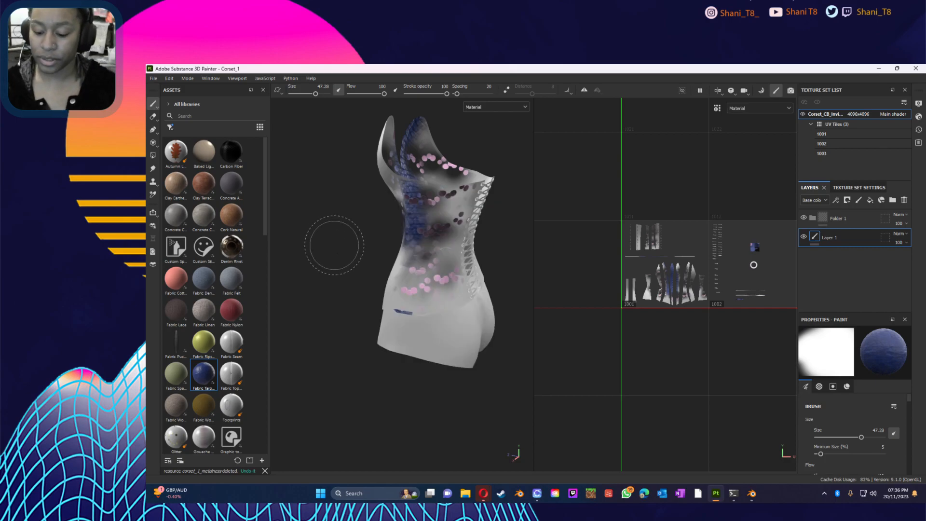
- Reduce the brush size to about 30
left_click_drag(331, 234, 357, 239, "alt")
mouse_move(382, 242)
right_mouse_down("alt")
mouse_move(346, 189)
mouse_move(363, 193)
mouse_move(317, 217)
mouse_move(362, 219)
mouse_move(280, 219)
right_mouse_up("alt")
right_click(355, 208)
left_click(339, 210)
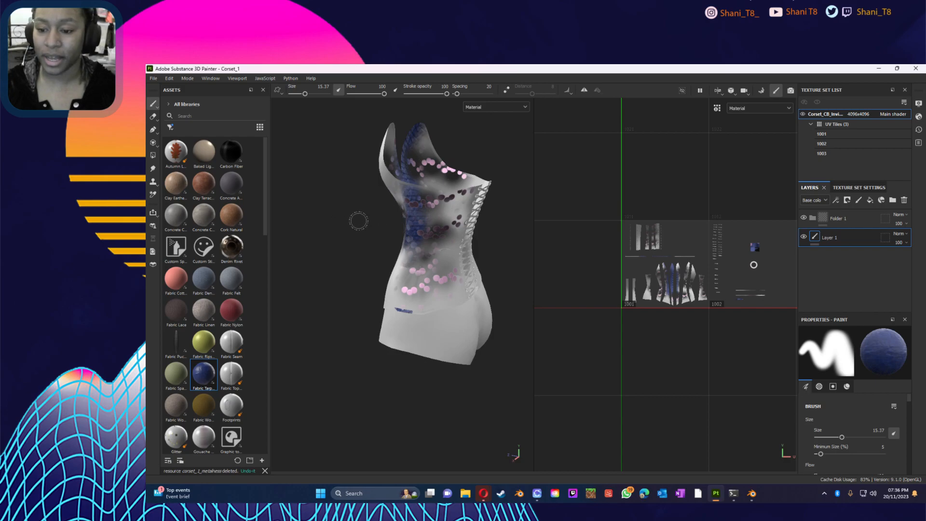
mouse_move(352, 221)
right_mouse_down("ctrl")
mouse_move(380, 221)
mouse_move(343, 223)
right_mouse_up("ctrl")
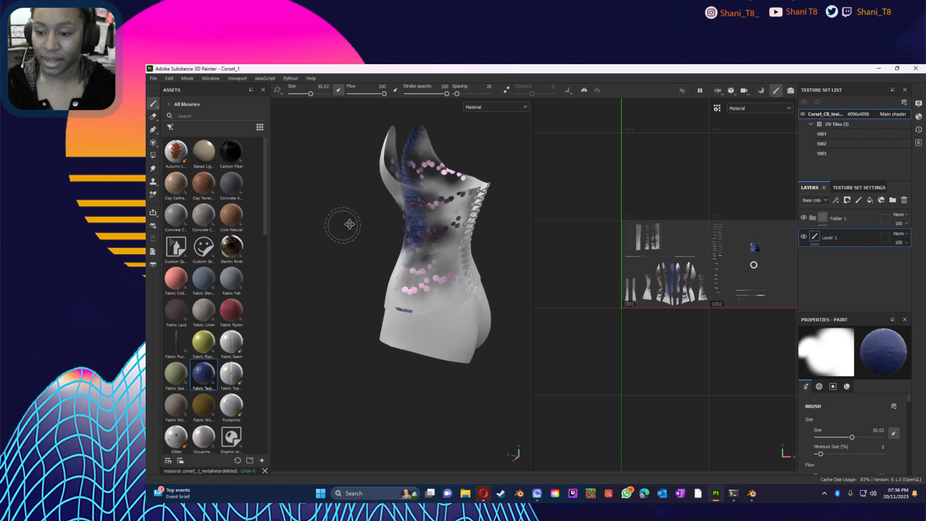
middle_click_drag(344, 225, 395, 221, "alt")
left_click_drag(393, 222, 524, 214, "alt")
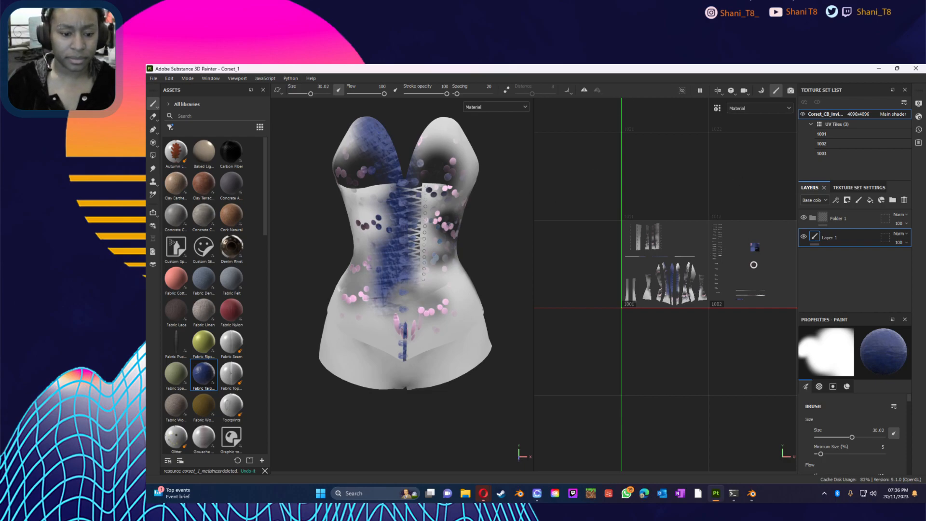
- Paint the front clasps with the red Fabric Nylon material by covering their square island in the UV layout
scroll(754, 264, "up", 10)
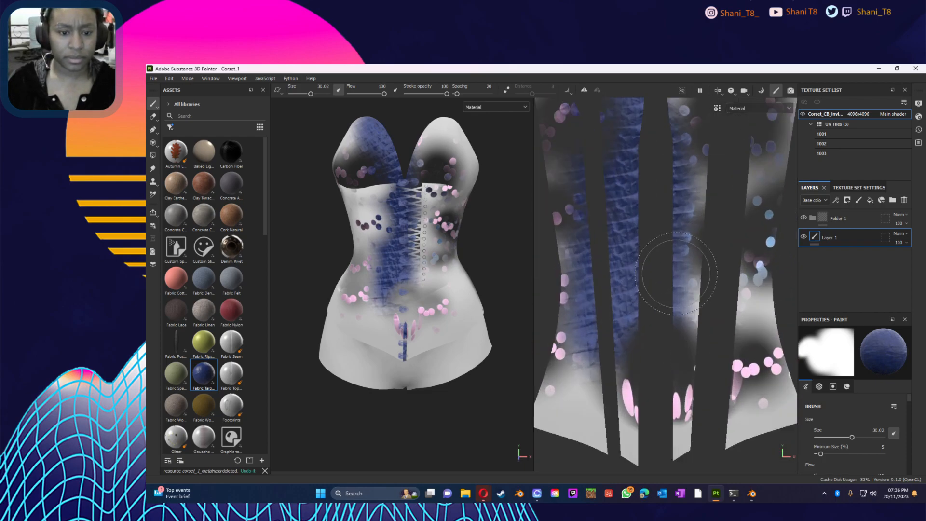
scroll(675, 274, "down", 10)
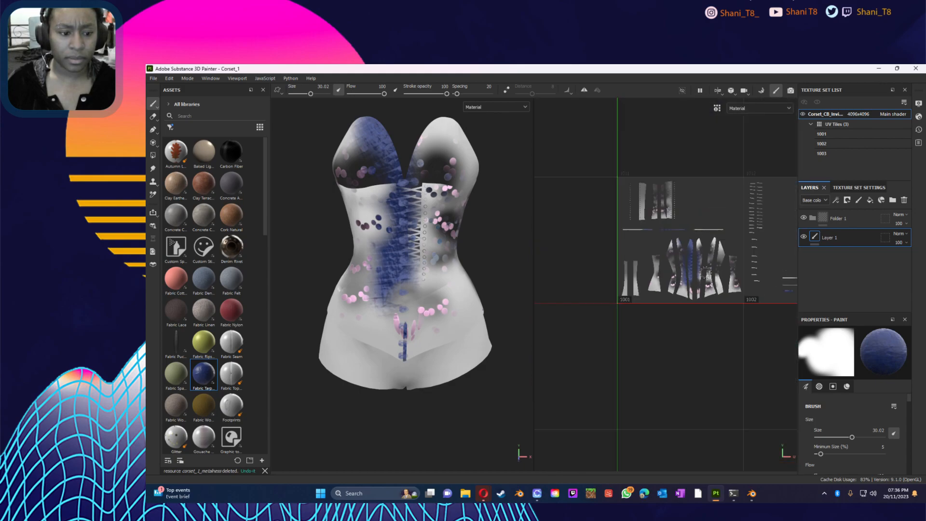
scroll(705, 268, "down", 2)
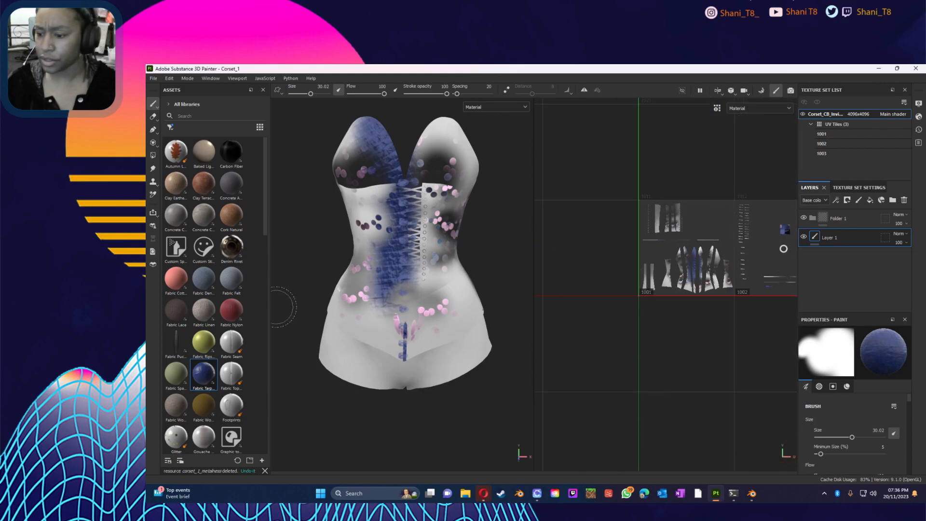
left_click(238, 309)
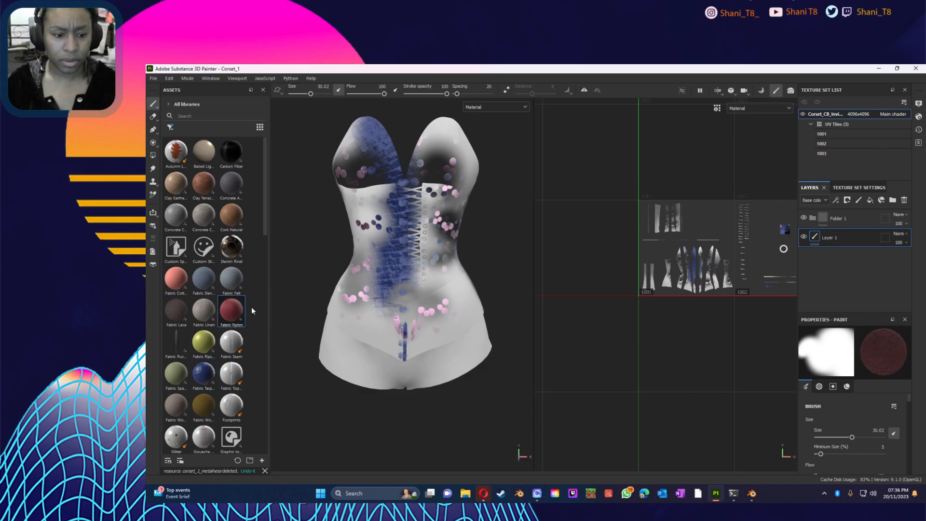
left_click(774, 221)
left_click(785, 230)
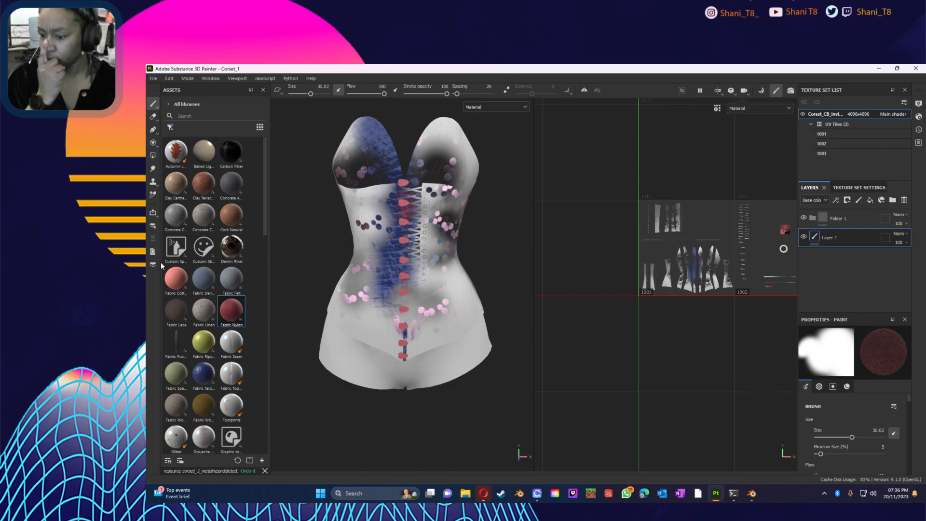
- Browse the material library for stitches, cords and zippers, and save the project
scroll(212, 358, "down", 10)
scroll(212, 357, "down", 5)
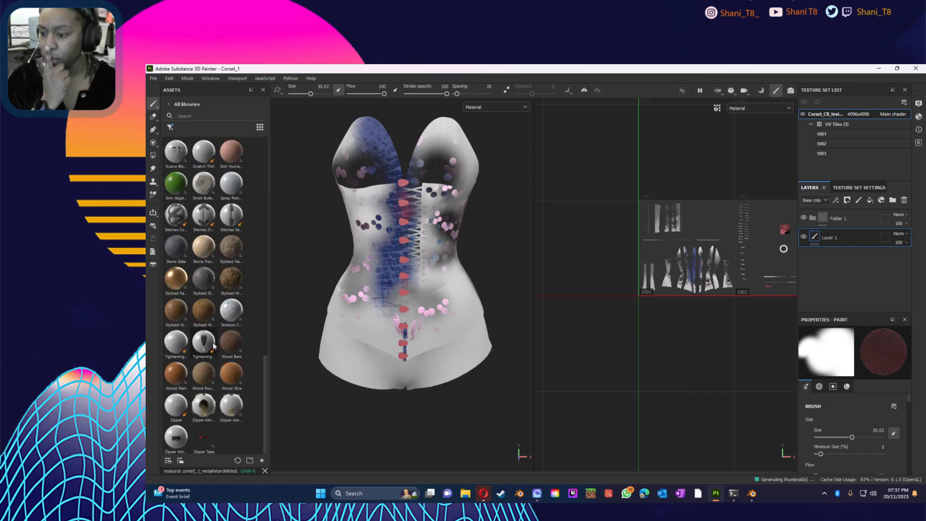
mouse_move(188, 351)
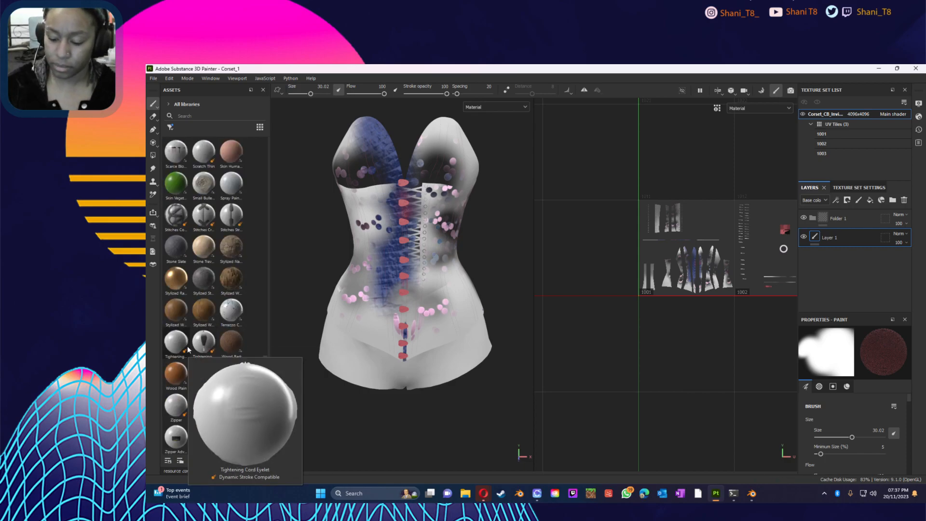
key("ctrl+s")
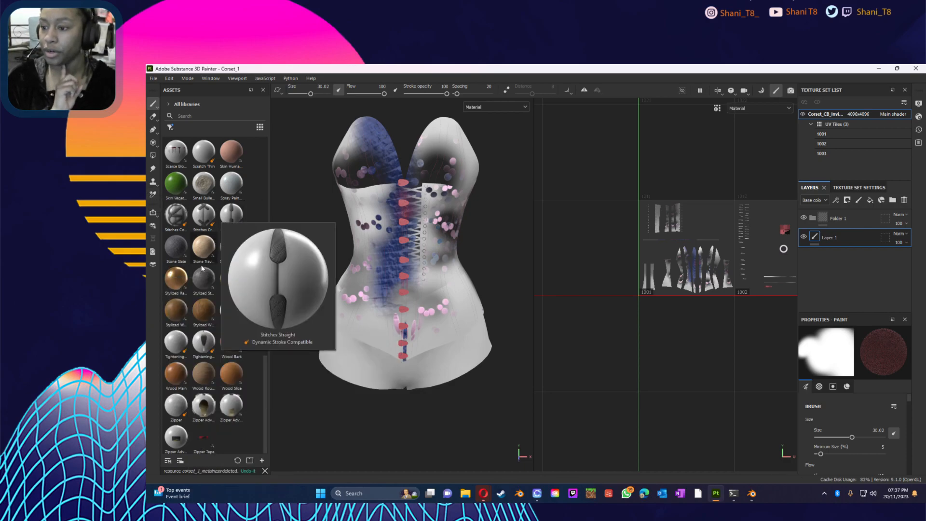
scroll(220, 317, "up", 15)
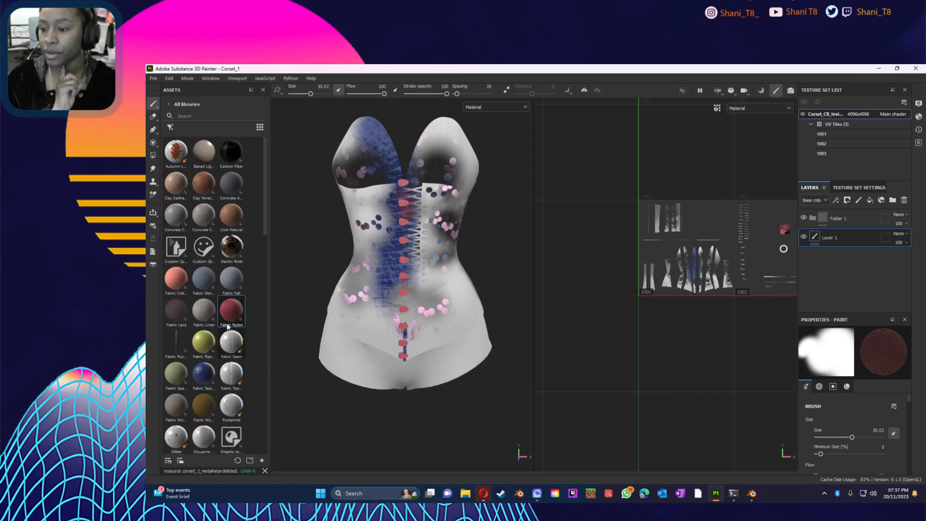
- Repaint the clasps' square UV island with the brushed metal material using a brush size of about 18
scroll(201, 295, "down", 10)
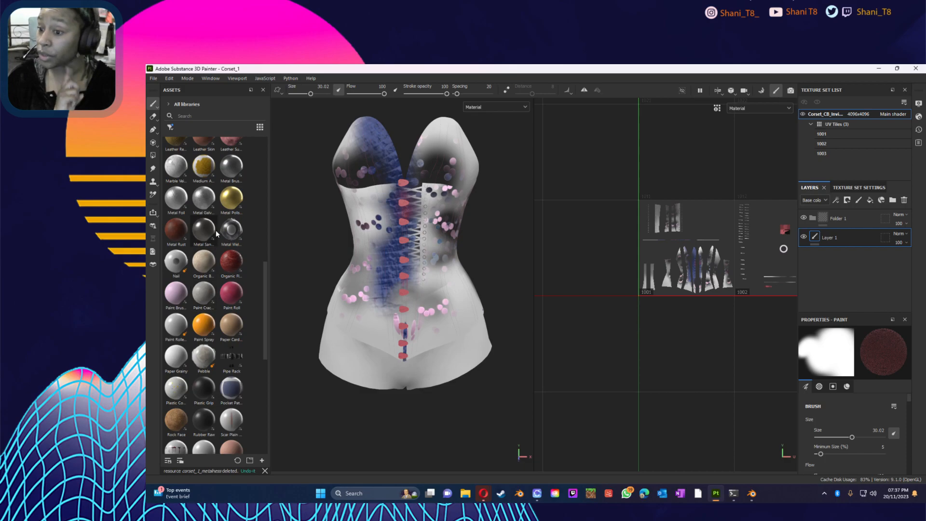
left_click(231, 167)
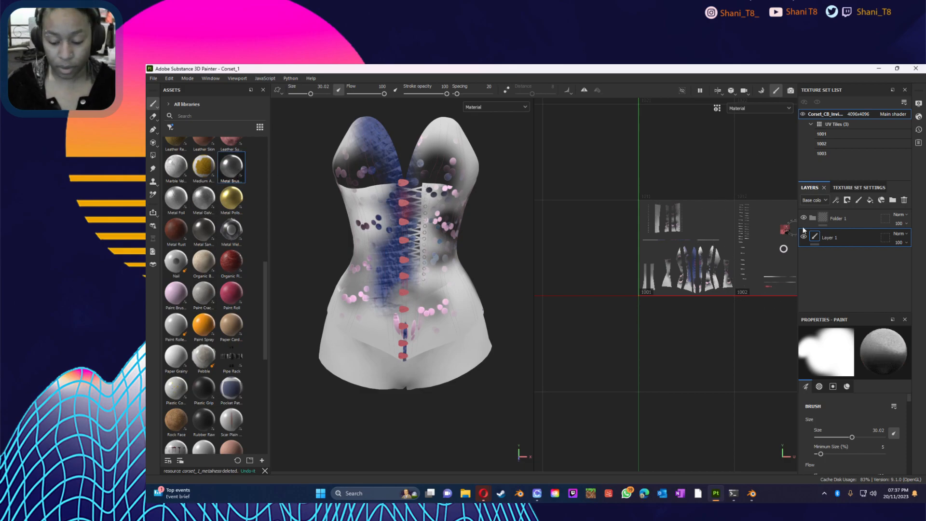
right_click_drag(783, 248, 784, 248, "ctrl")
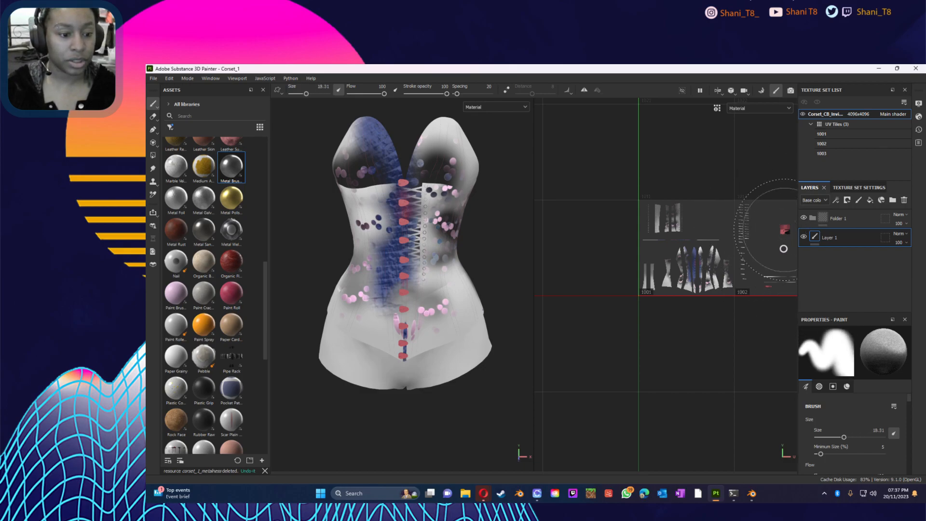
left_click_drag(785, 229, 782, 230)
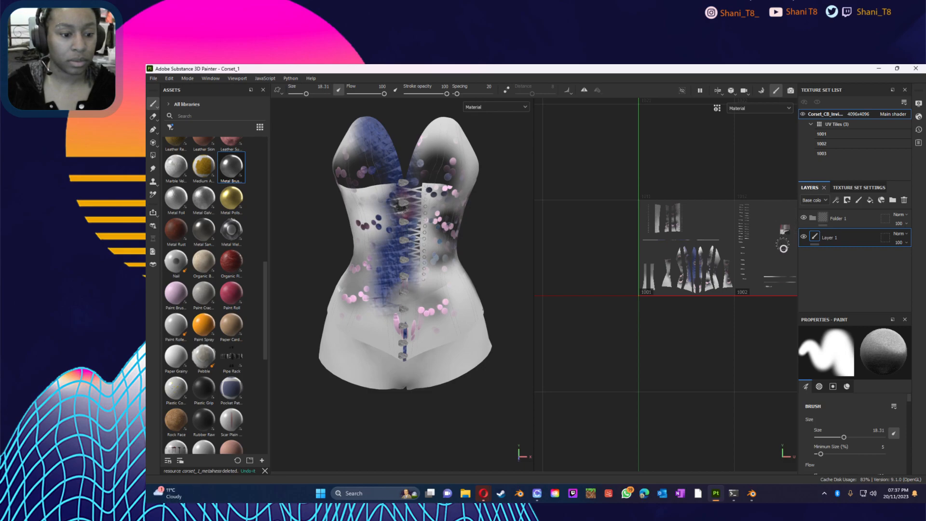
- Reduce the brush size to 1.64 for working on the small clasp and ring islands in the UV layout
scroll(783, 248, "up", 6)
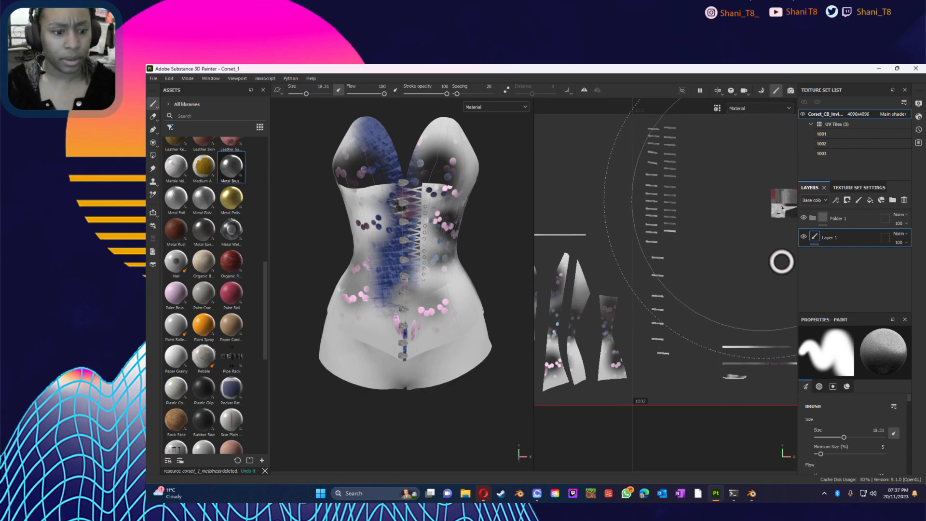
right_click_drag(770, 195, 718, 196, "ctrl")
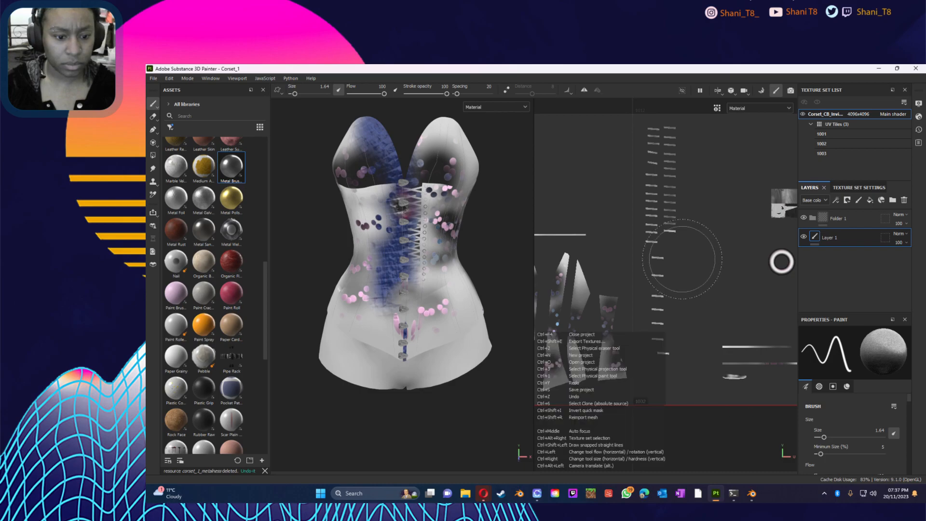
middle_click_drag(708, 257, 579, 254)
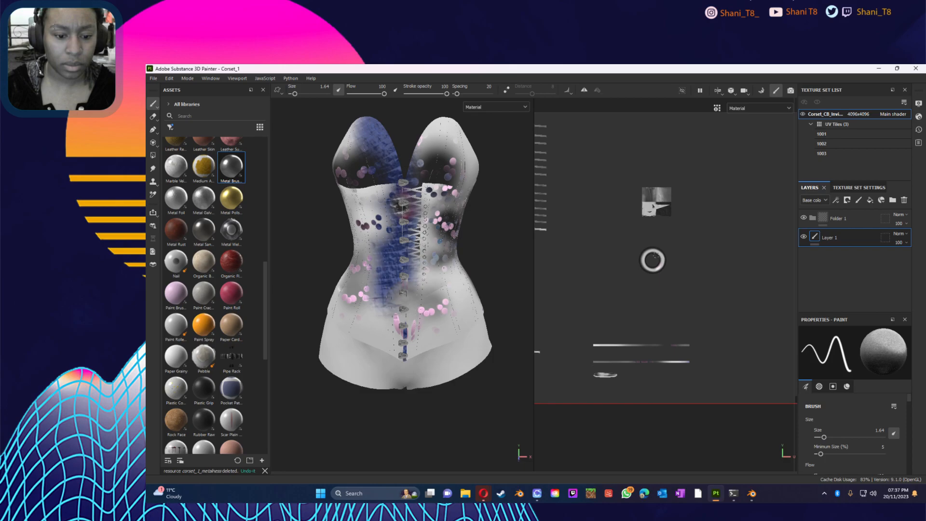
right_click(404, 261)
left_click(309, 246)
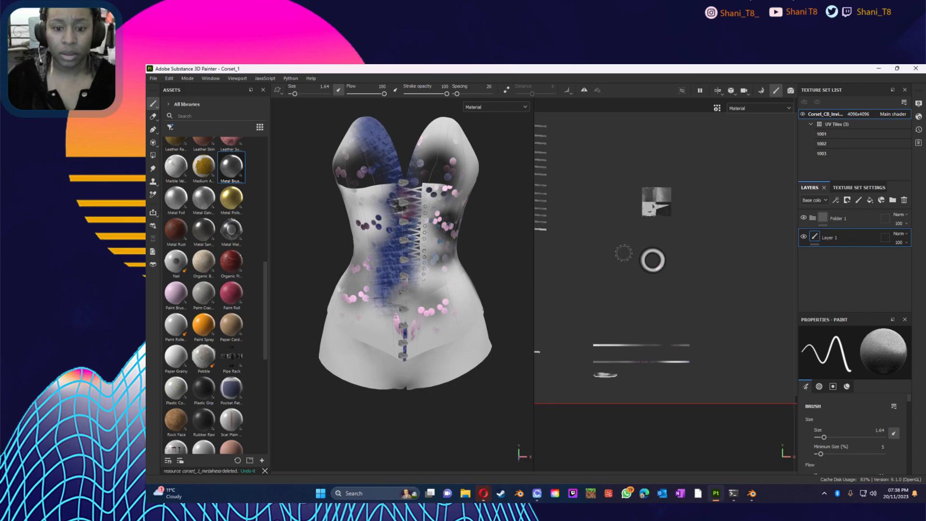
- Choose the Carbon Fiber material for the brush
scroll(652, 260, "down", 2)
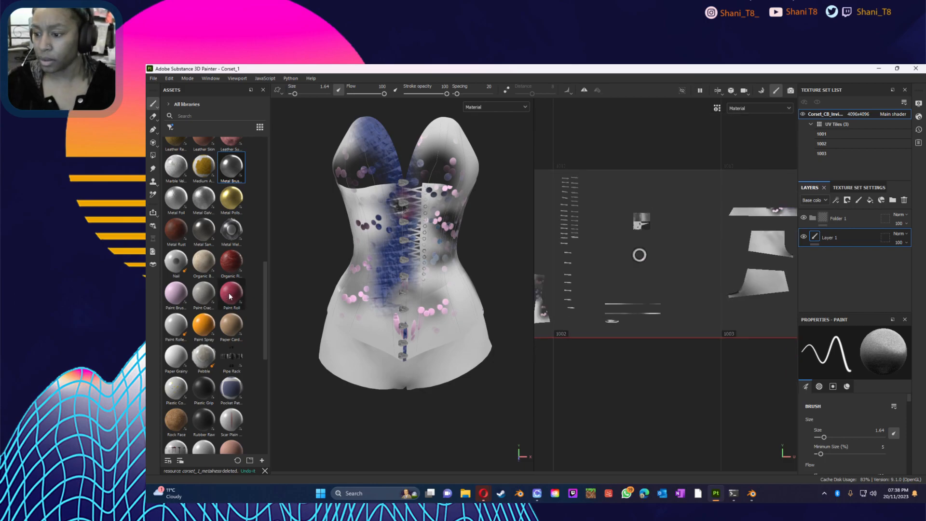
scroll(201, 222, "up", 8)
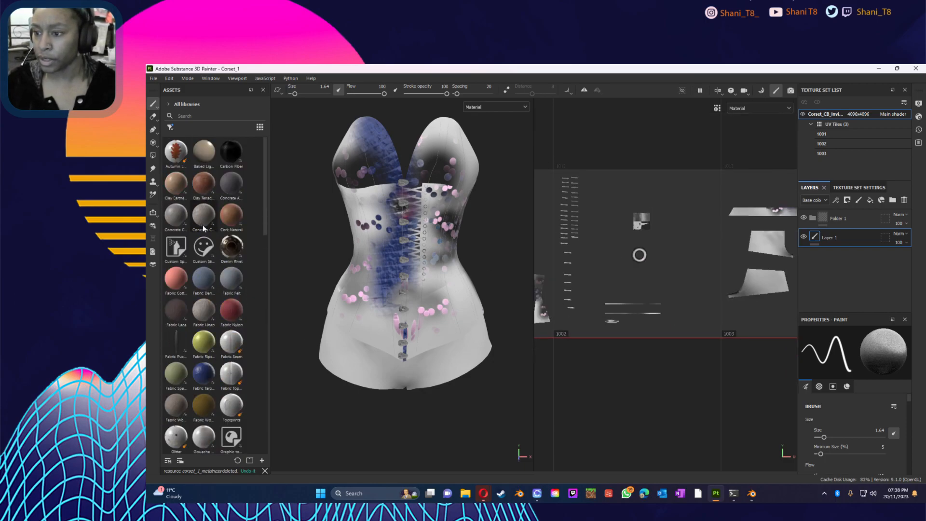
left_click(231, 152)
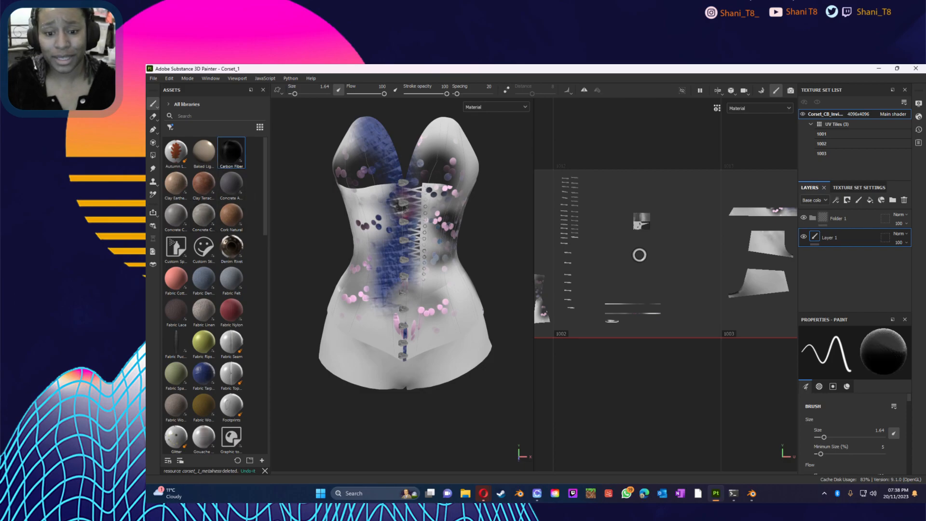
- Paint the small clasp, ring and thin strip islands in the UV layout with Carbon Fiber, using brush sizes of 100 and 33.64
right_click_drag(639, 255, 640, 255, "ctrl")
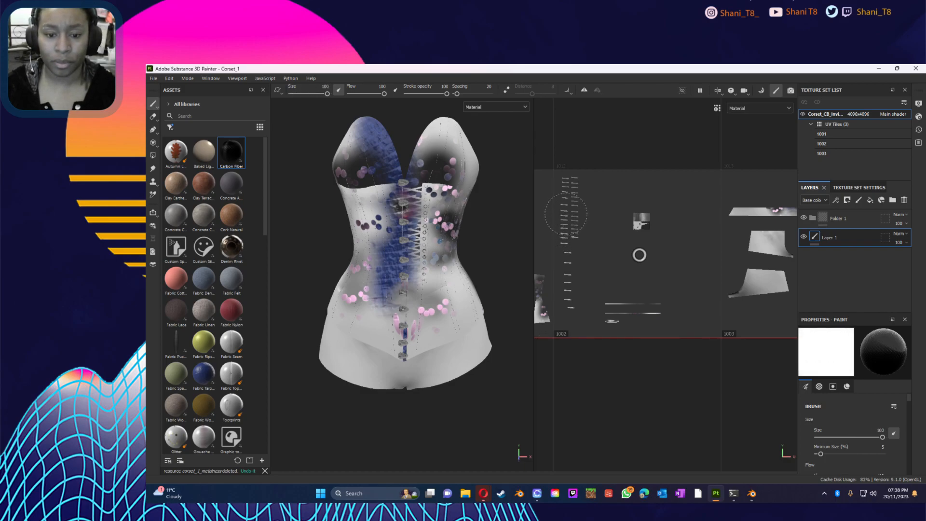
mouse_move(574, 180)
left_mouse_down()
mouse_move(581, 224)
mouse_move(568, 243)
mouse_move(562, 297)
left_mouse_up()
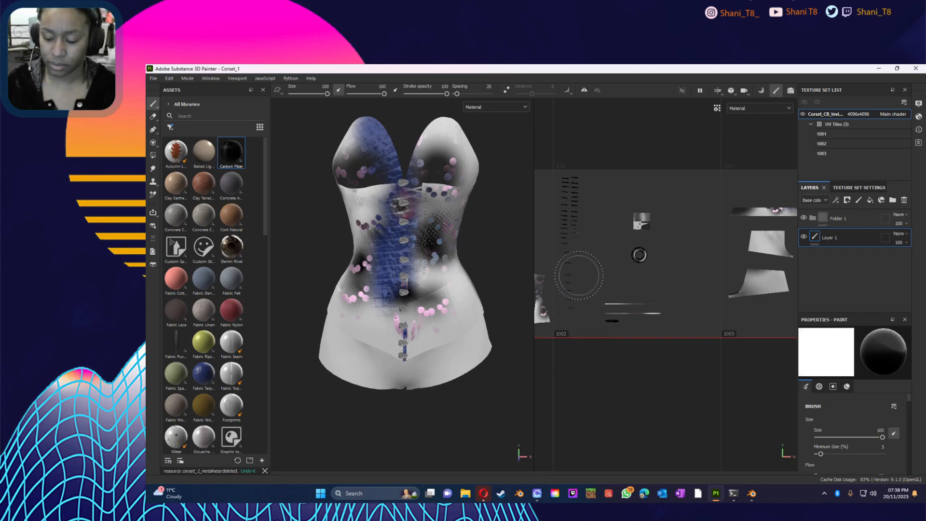
mouse_move(579, 276)
right_mouse_down("ctrl")
mouse_move(570, 275)
mouse_move(576, 276)
right_mouse_up("ctrl")
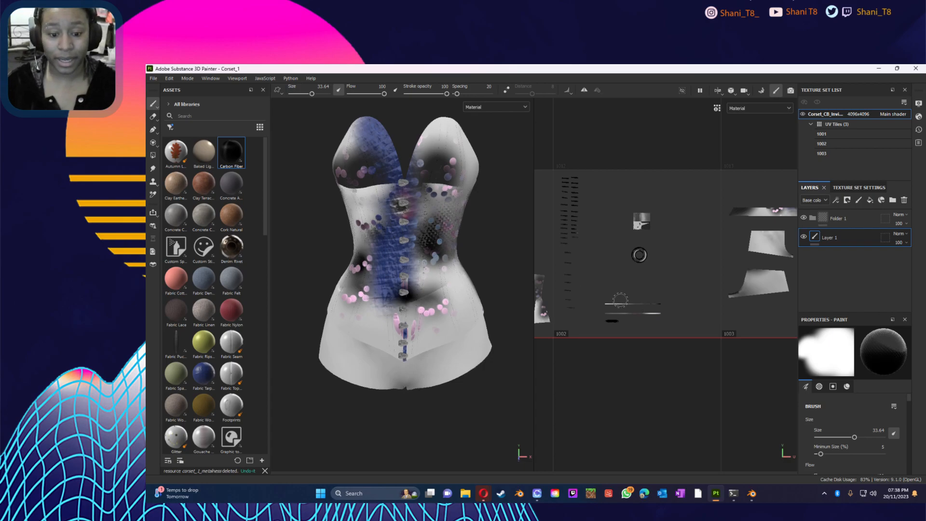
left_click_drag(602, 303, 676, 304)
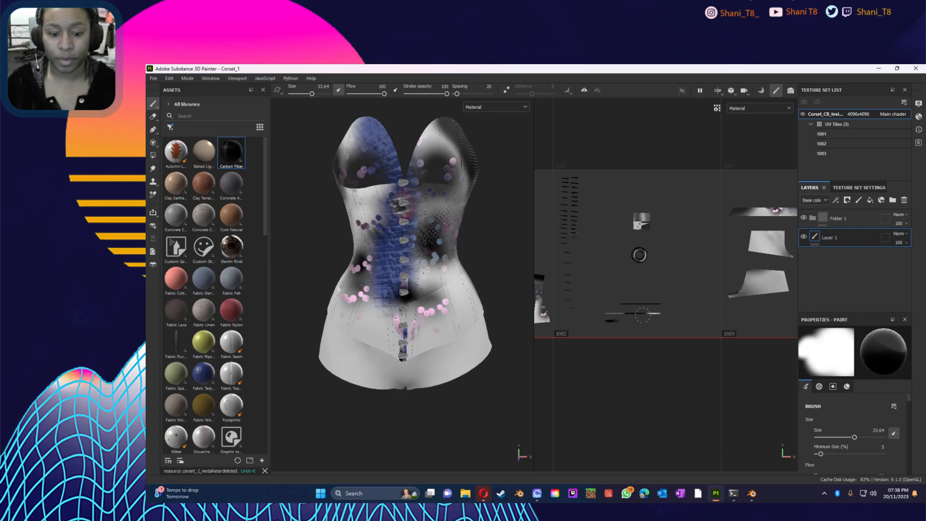
- Paint the column of small eyelet islands in UV tile 1001 with the Glitter material
scroll(582, 279, "down", 3)
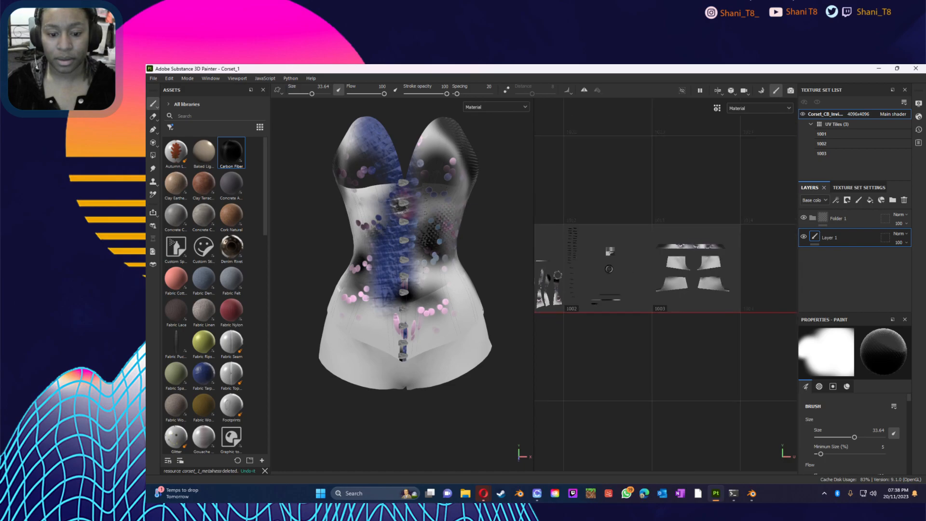
scroll(569, 289, "down", 2)
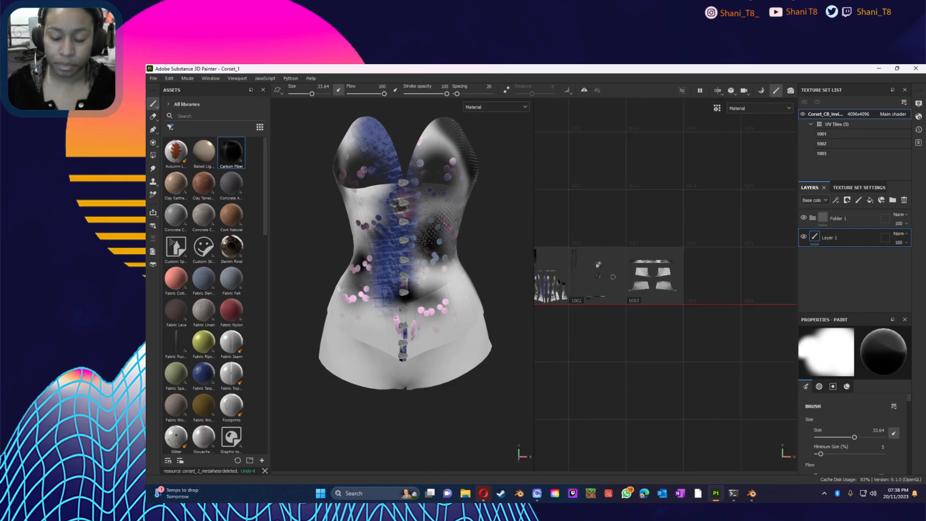
mouse_move(617, 269)
left_mouse_down("alt")
mouse_move(602, 259)
mouse_move(615, 260)
left_mouse_up("alt")
mouse_move(609, 279)
right_mouse_down("alt")
mouse_move(637, 309)
mouse_move(733, 125)
mouse_move(689, 357)
mouse_move(705, 330)
right_mouse_up("alt")
middle_click_drag(620, 284, 781, 288, "alt")
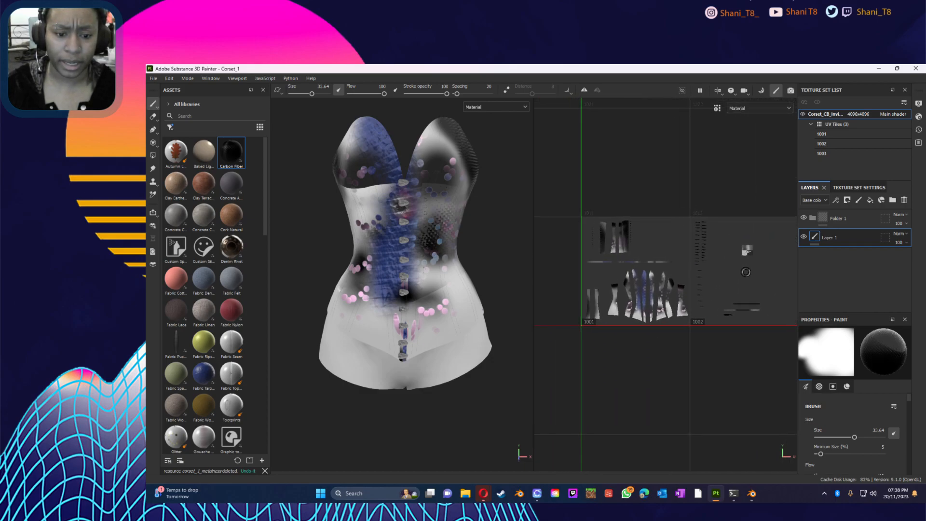
scroll(627, 263, "up", 5)
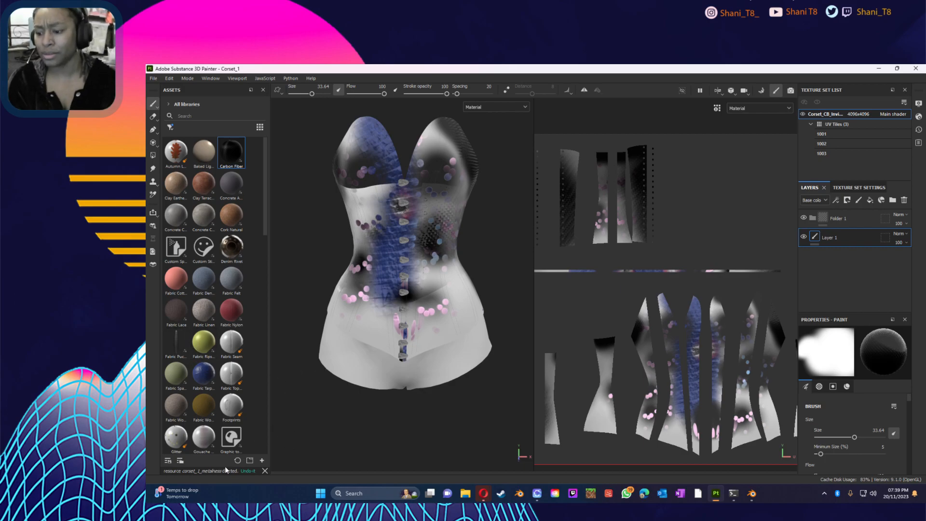
left_click(176, 439)
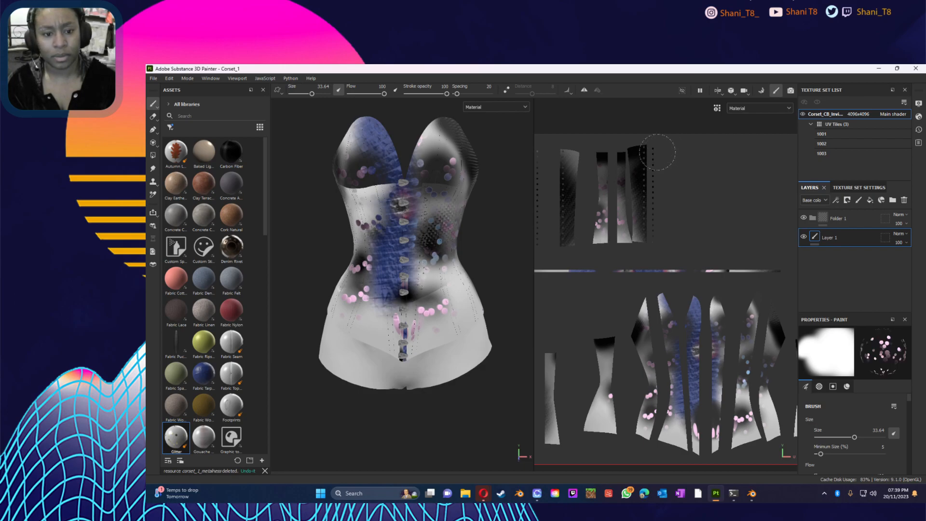
left_click(547, 160)
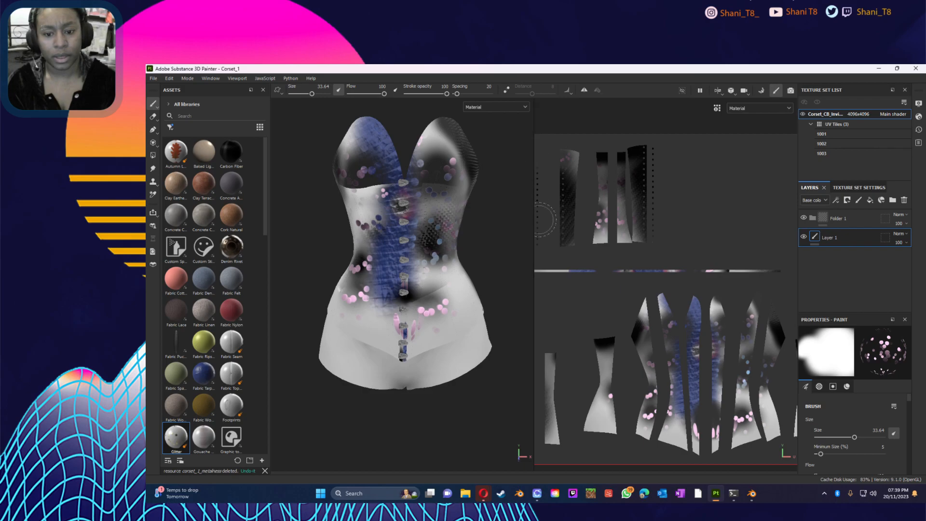
left_click_drag(540, 233, 557, 217)
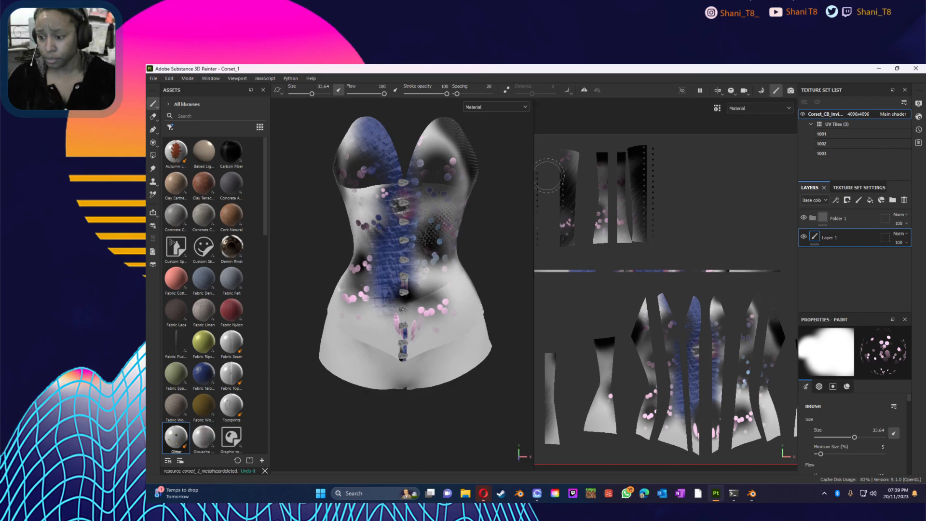
- Cover the upper-row panel beside the eyelet islands in UV tile 1001 with the Fabric Nylon material
left_click(232, 311)
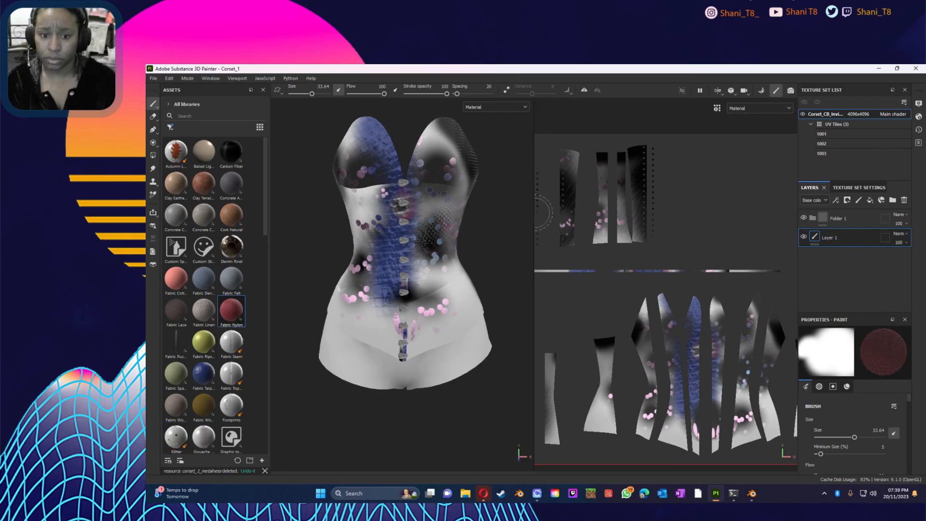
left_click_drag(572, 154, 568, 219)
left_click_drag(566, 250, 564, 242)
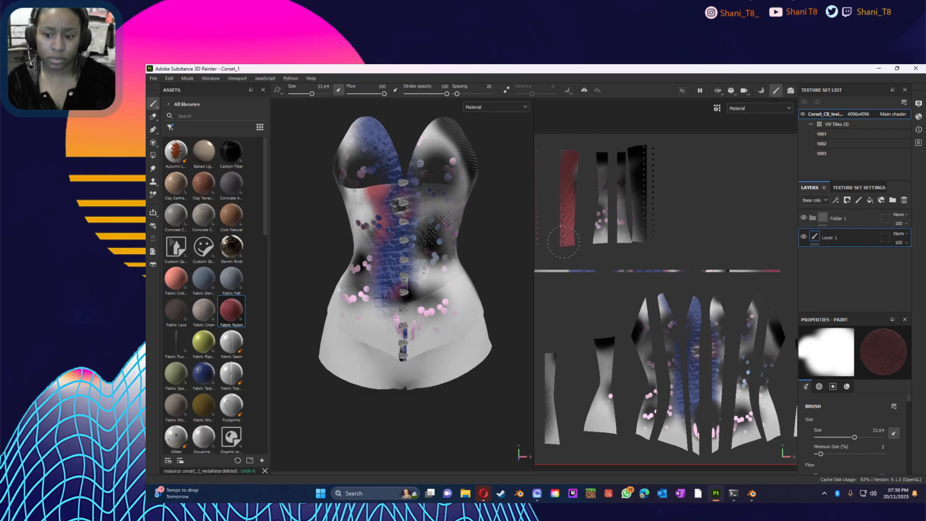
left_click_drag(575, 167, 564, 156)
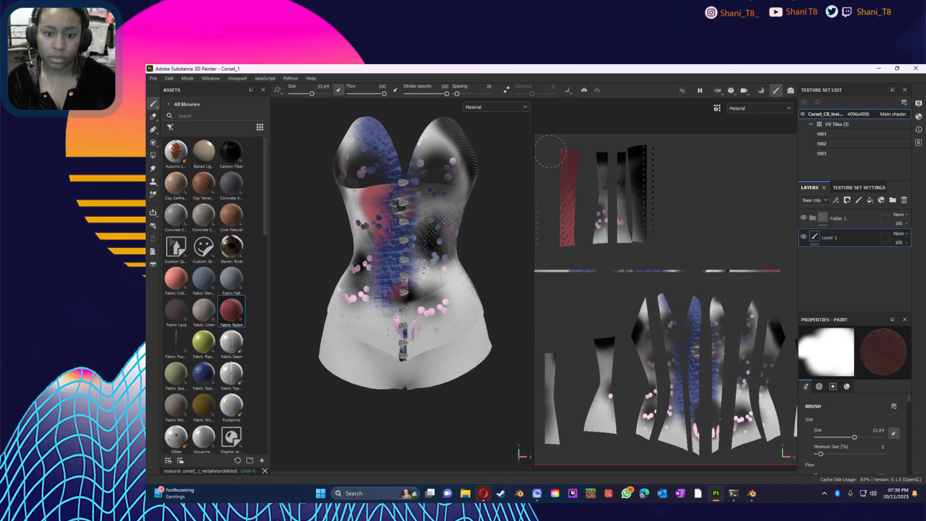
- Paint the other three upper-row panels and the left half of the lower-row corset panels with Fabric Nylon
mouse_move(600, 156)
left_mouse_down()
mouse_move(600, 251)
mouse_move(598, 227)
left_mouse_up()
left_click_drag(621, 162, 632, 234)
mouse_move(630, 200)
left_mouse_down()
mouse_move(638, 147)
mouse_move(646, 256)
left_mouse_up()
mouse_move(668, 302)
left_mouse_down()
mouse_move(687, 350)
mouse_move(684, 418)
mouse_move(671, 434)
mouse_move(654, 396)
mouse_move(661, 326)
mouse_move(644, 306)
mouse_move(647, 424)
mouse_move(639, 399)
mouse_move(623, 416)
mouse_move(589, 419)
mouse_move(603, 357)
mouse_move(603, 413)
mouse_move(593, 407)
mouse_move(600, 371)
left_mouse_up()
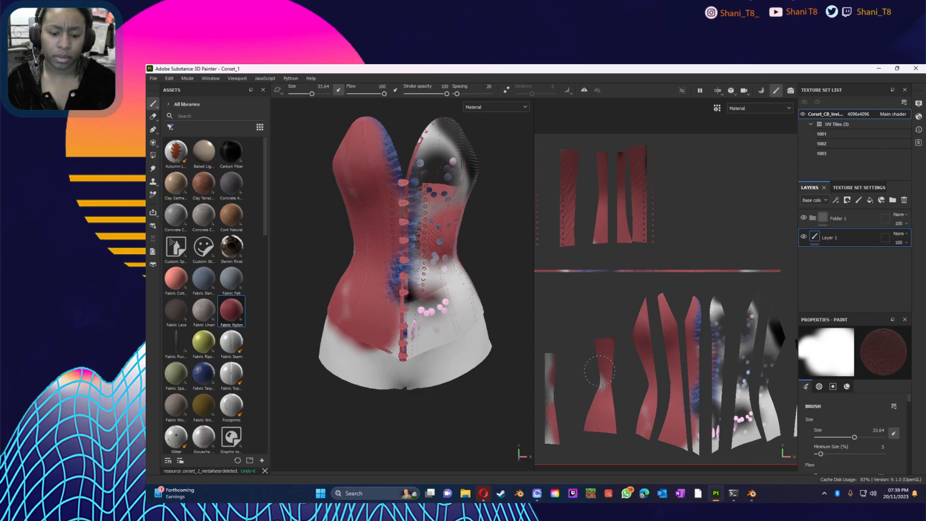
left_click_drag(546, 419, 553, 333)
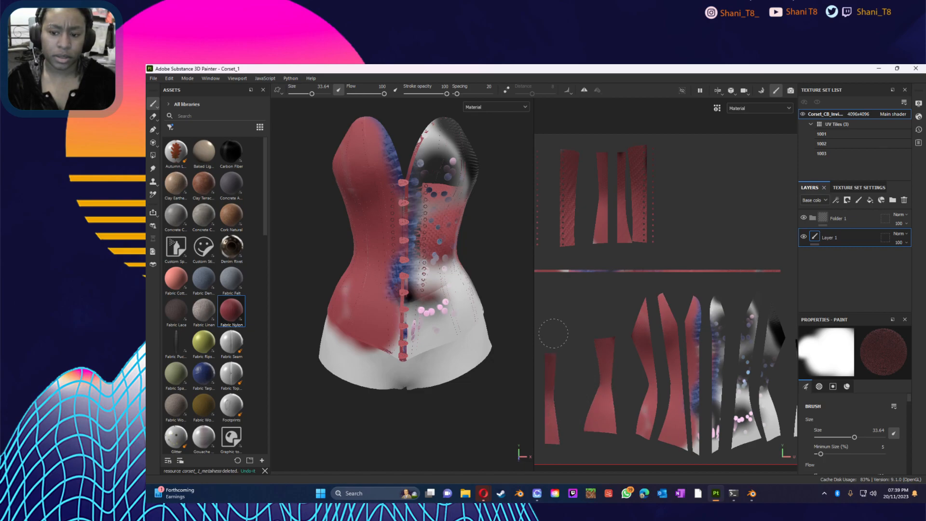
- Set the brush size to 100 and the flow to 82, and examine the nylon paint on the corset's side up close
right_click(395, 258)
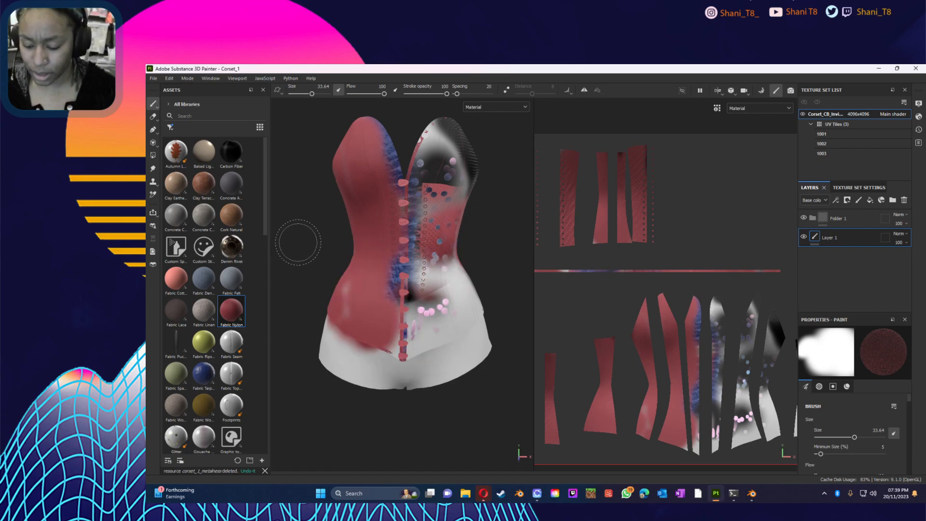
right_click_drag(304, 240, 351, 234, "alt")
middle_click_drag(311, 239, 381, 236, "alt")
right_click_drag(344, 257, 370, 256, "ctrl")
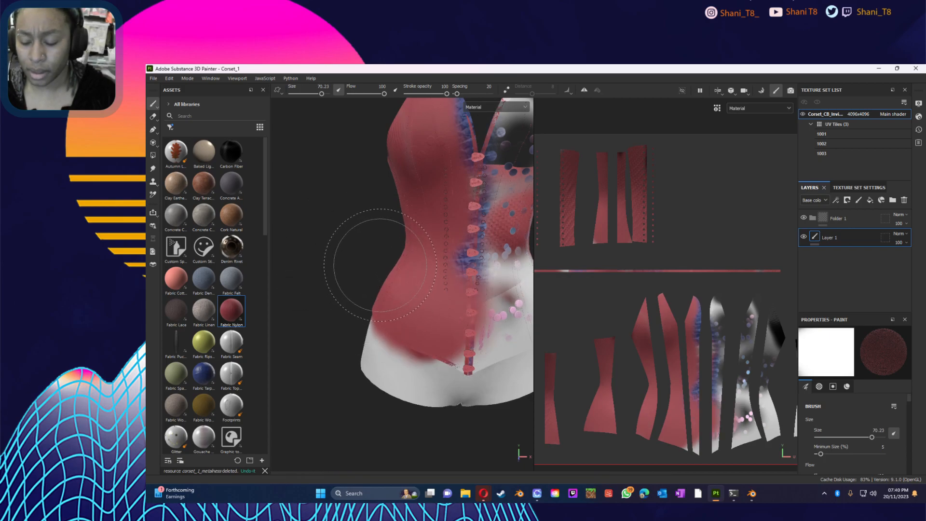
key("alt")
mouse_move(369, 244)
left_mouse_down("alt")
mouse_move(386, 247)
mouse_move(367, 248)
left_mouse_up("alt")
key("ctrl")
mouse_move(368, 248)
right_mouse_down("ctrl")
mouse_move(389, 249)
mouse_move(366, 244)
mouse_move(409, 232)
right_mouse_up("ctrl")
middle_click_drag(356, 232, 417, 233, "alt")
mouse_move(416, 233)
left_mouse_down("alt")
mouse_move(374, 246)
mouse_move(492, 244)
left_mouse_up("alt")
mouse_move(480, 299)
left_mouse_down("ctrl")
mouse_move(357, 285)
mouse_move(451, 281)
left_mouse_up("ctrl")
middle_click_drag(449, 283, 341, 283, "alt")
left_click_drag(341, 283, 314, 292, "alt")
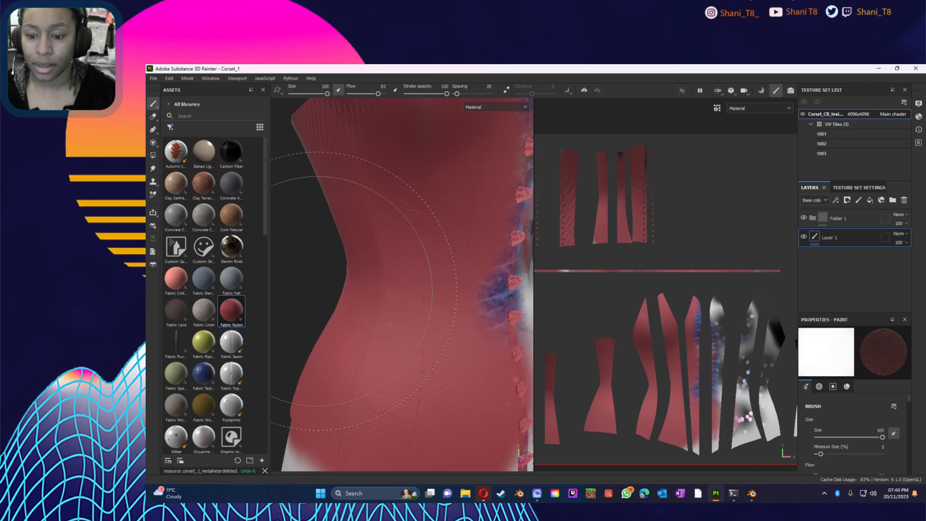
scroll(404, 295, "down", 8)
left_click_drag(415, 302, 366, 299, "alt")
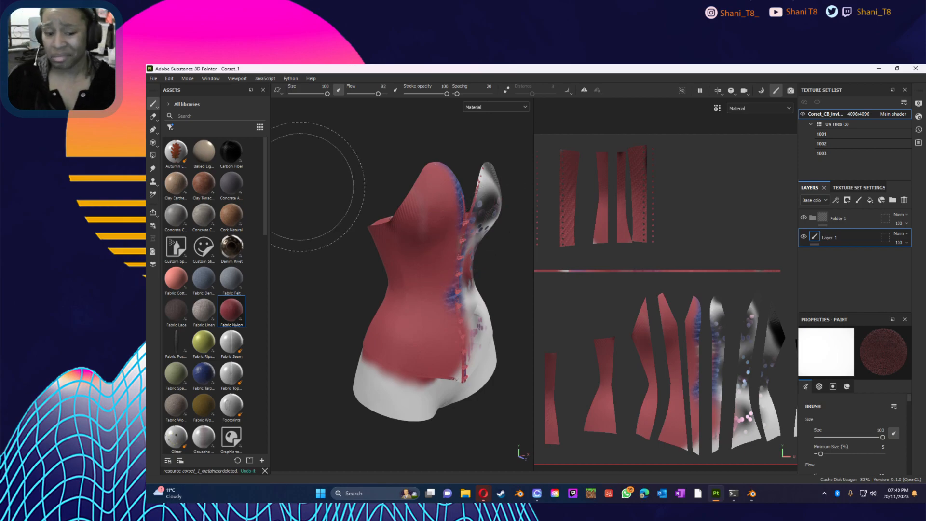
scroll(716, 323, "down", 5)
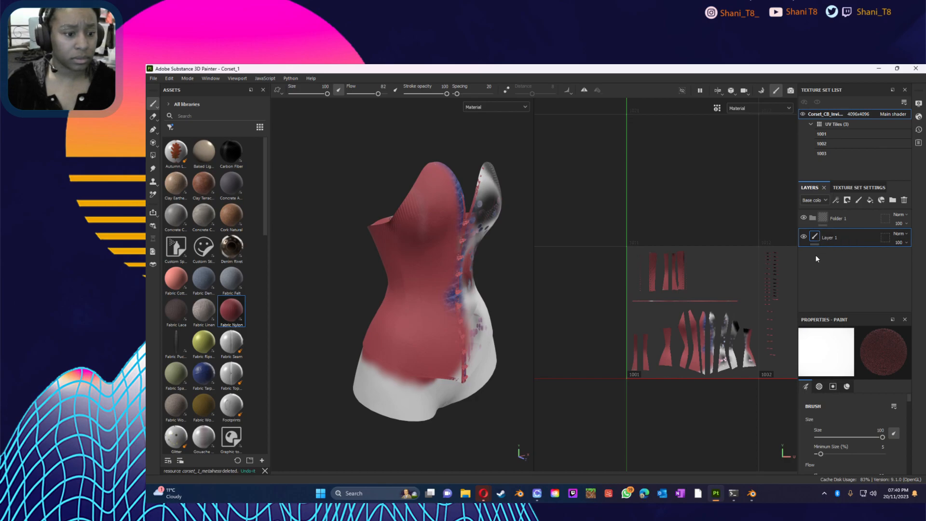
- Tag Layer 1 with the red colour label and add two fill layers above it
right_click(812, 236)
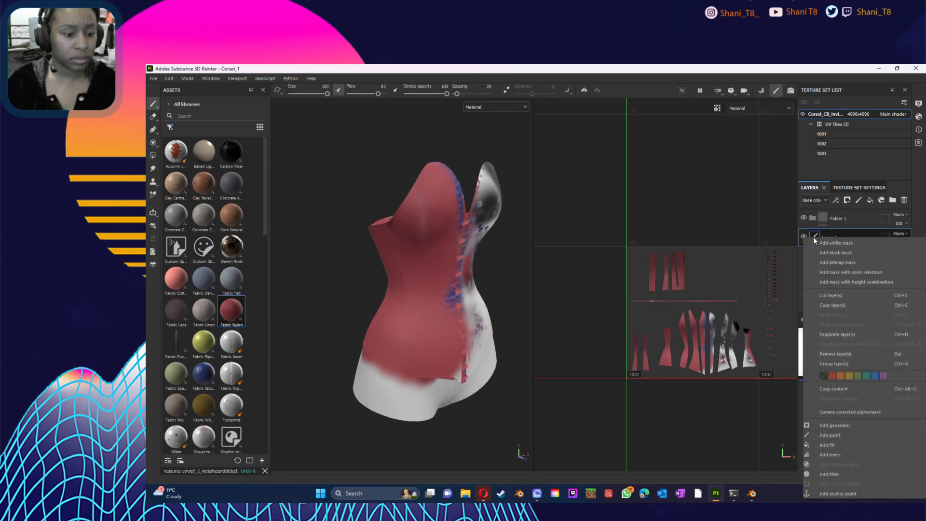
left_click(832, 376)
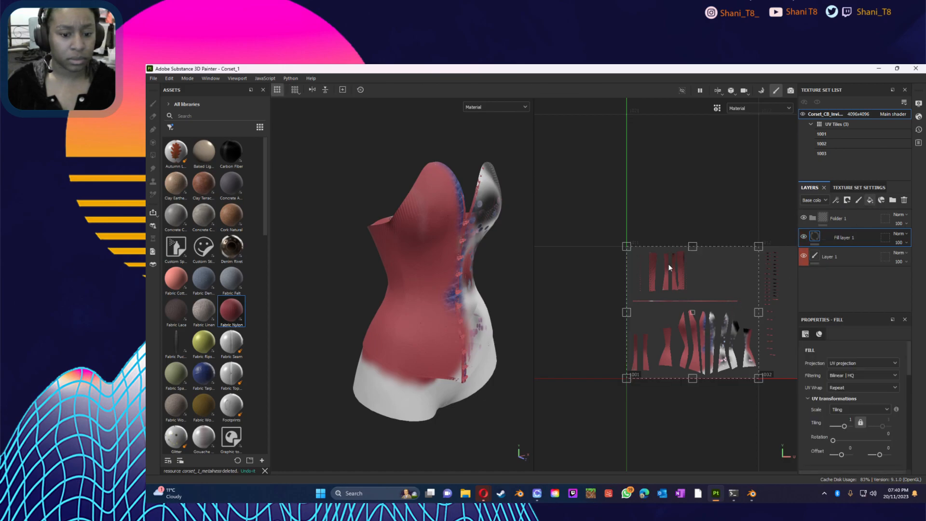
left_click(672, 295)
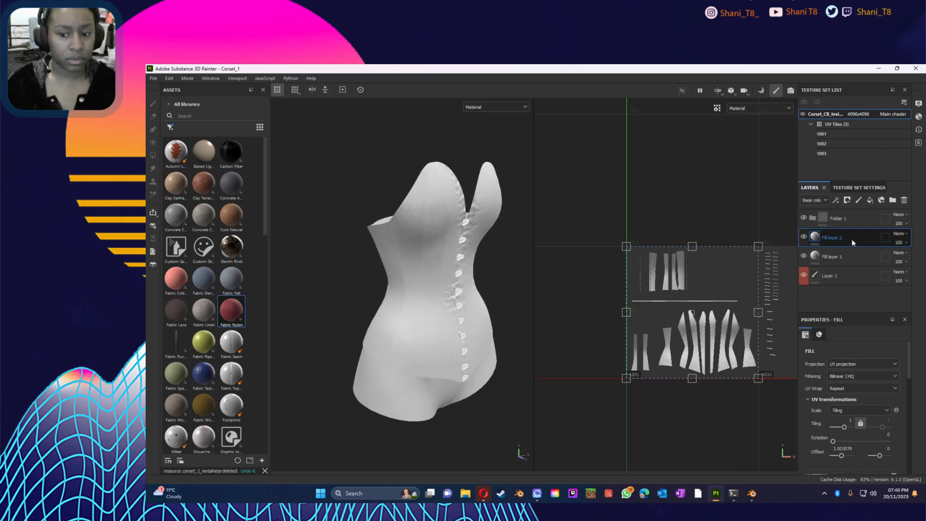
- Apply the Fabric Nylon material to Fill layer 1 so that it covers the whole corset
left_click(846, 251)
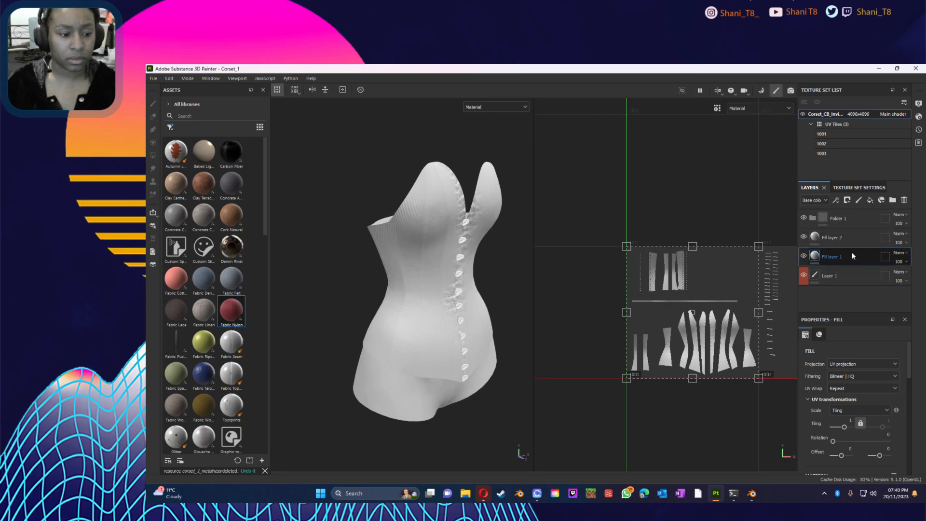
left_click_drag(237, 314, 350, 317)
left_click(871, 200)
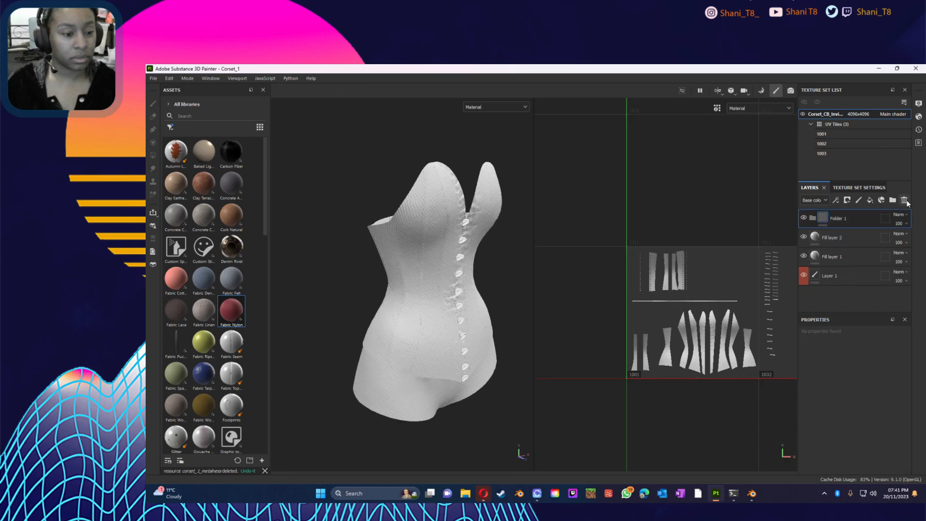
- Delete Fill layer 2 and the painted Layer 1, keeping only the nylon fill layer and the folder
left_click(847, 232)
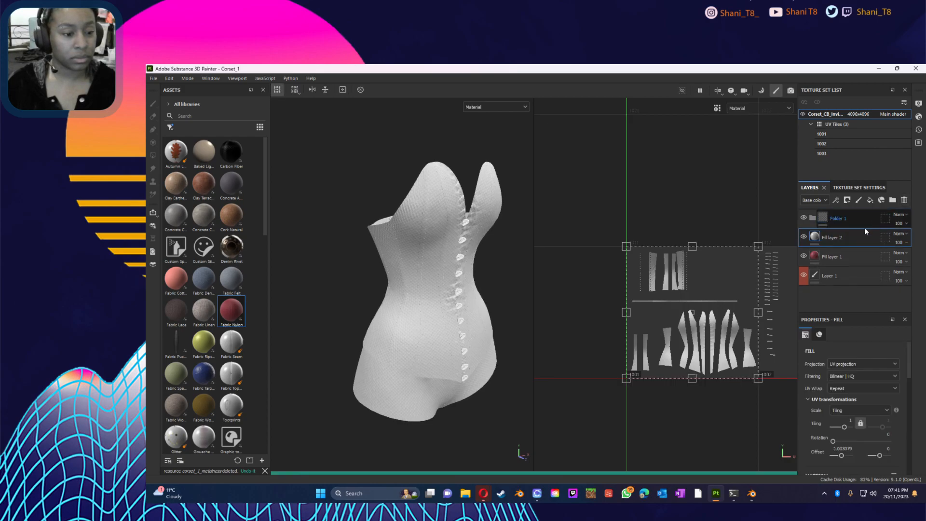
left_click(904, 200)
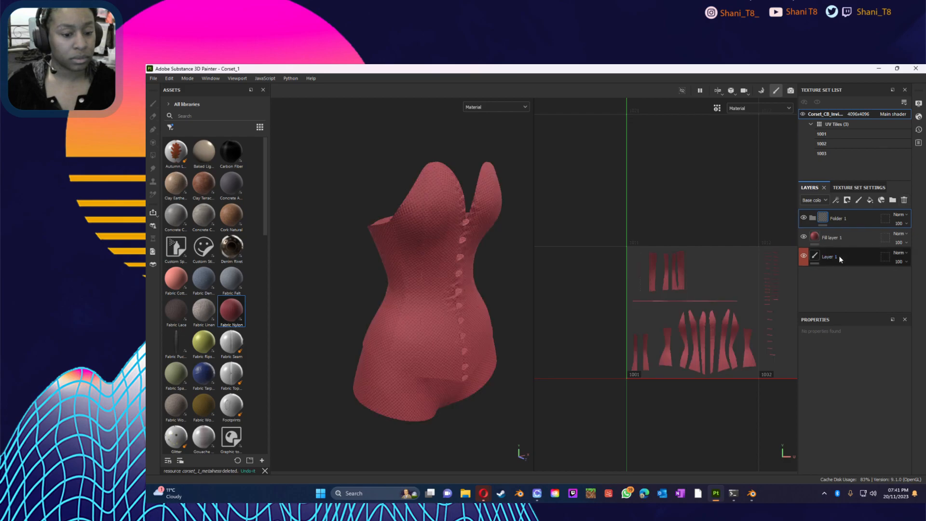
left_click(839, 259)
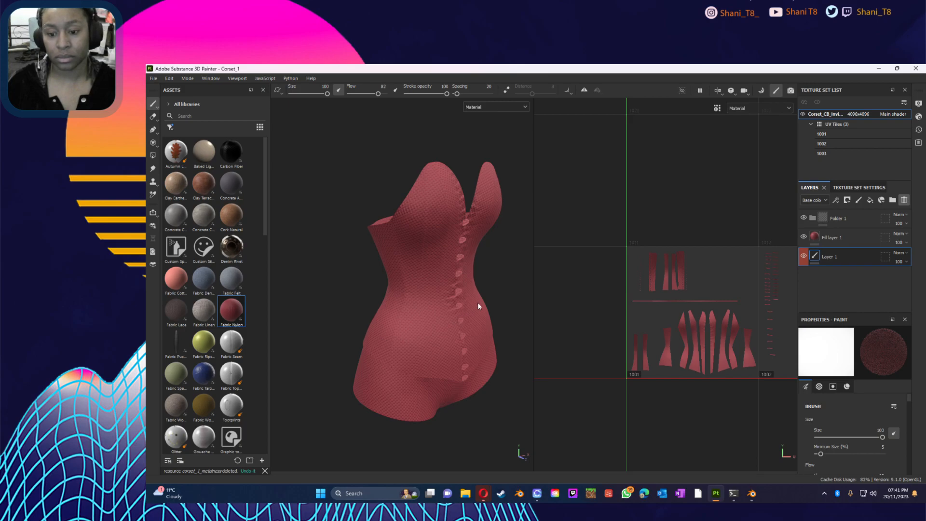
key("Delete")
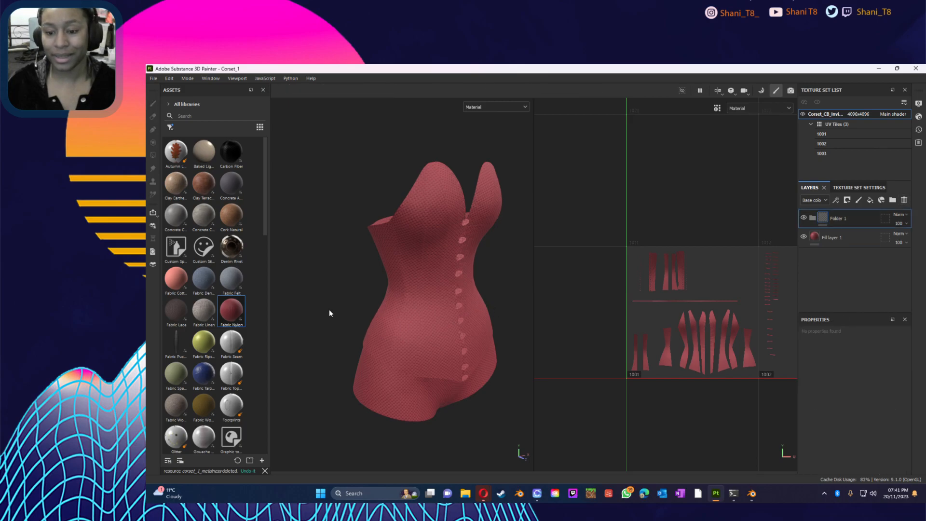
- Add a paint layer above the nylon fill layer and choose the metal weld material for its brush
left_click_drag(400, 306, 467, 296, "alt")
right_click_drag(466, 292, 513, 279, "alt")
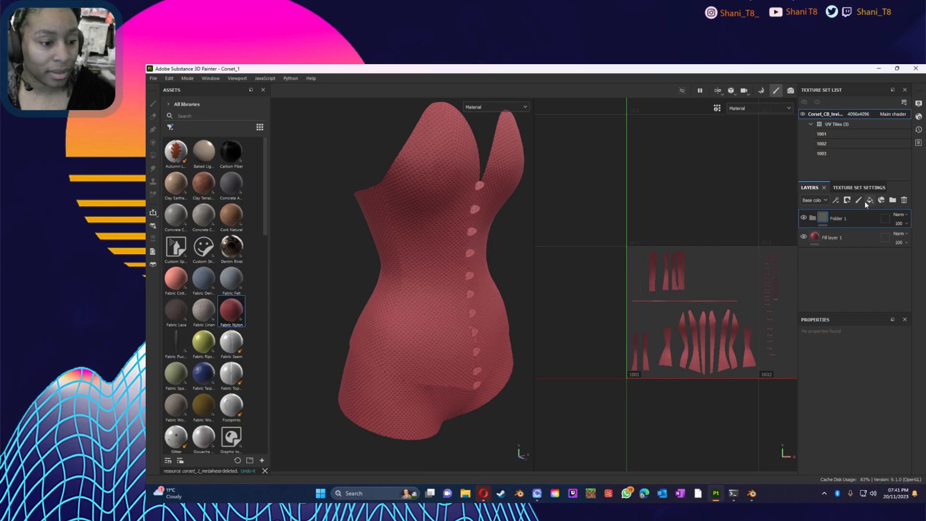
left_click(844, 235)
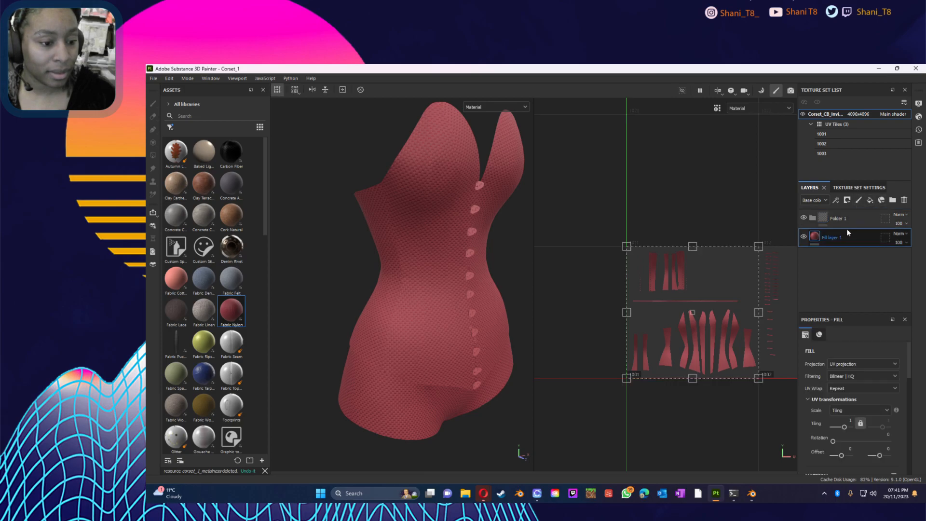
left_click(858, 200)
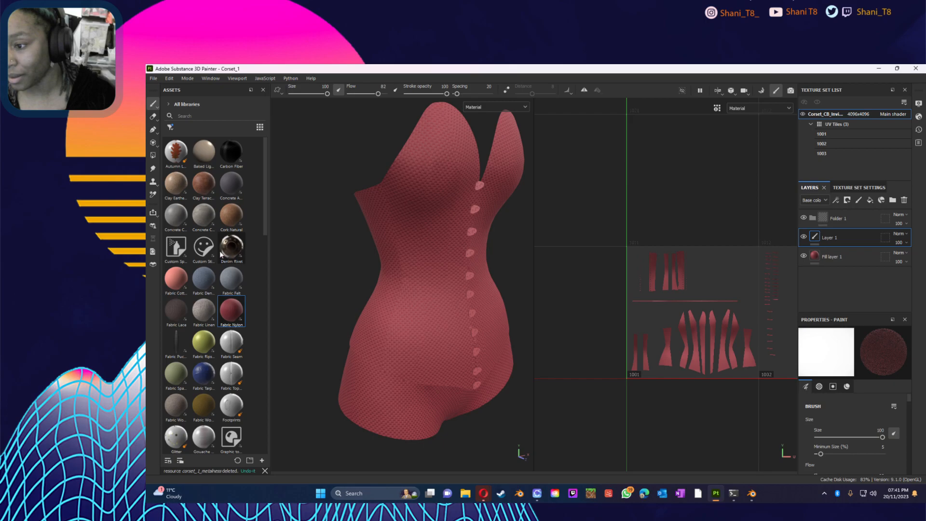
scroll(219, 255, "down", 5)
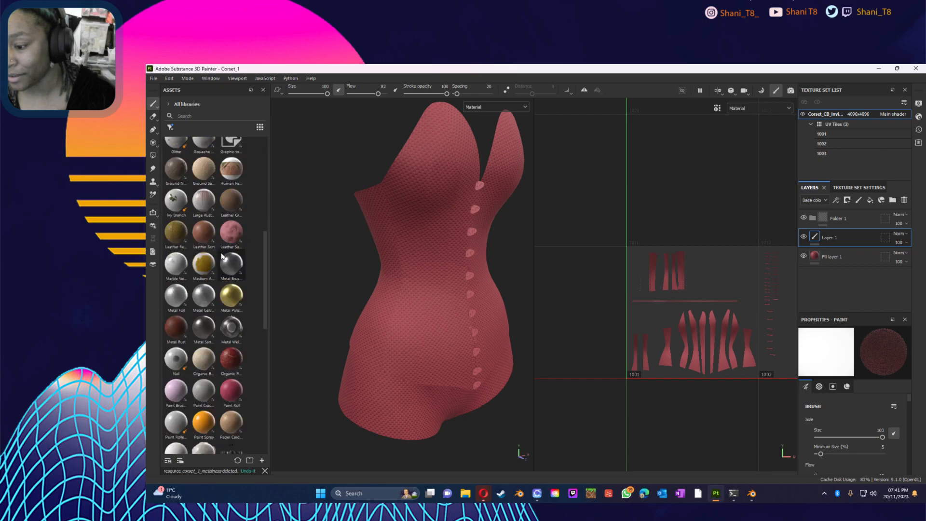
left_click(223, 331)
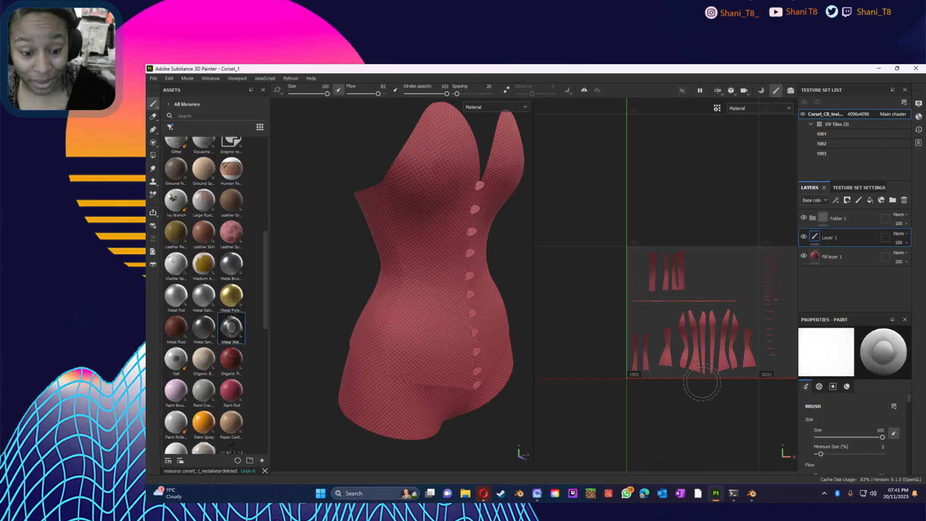
- Paint the ring-shaped UV island in tile 1002 with the metal weld material, reducing the brush size to 11.56
mouse_move(767, 349)
middle_mouse_down()
mouse_move(760, 314)
mouse_move(647, 322)
middle_mouse_up()
scroll(639, 306, "up", 2)
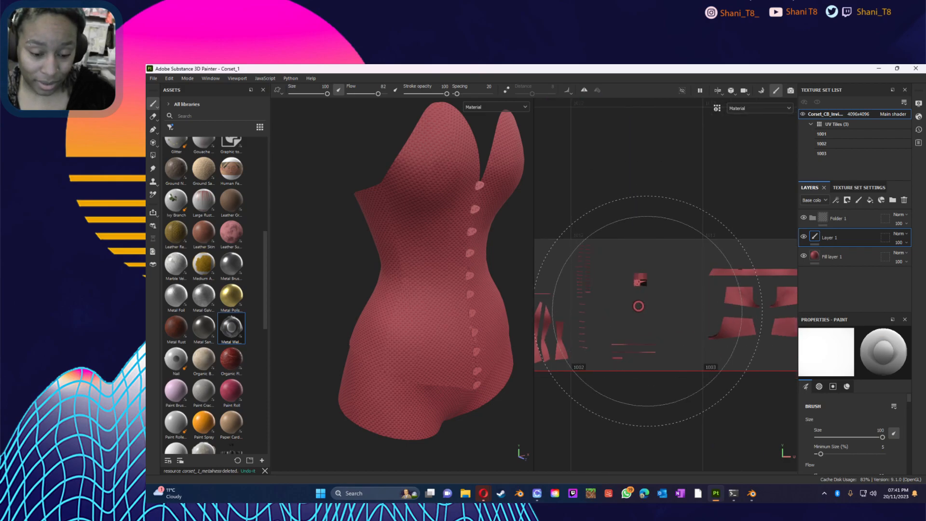
scroll(640, 307, "up", 1)
right_click_drag(640, 307, 638, 306, "ctrl")
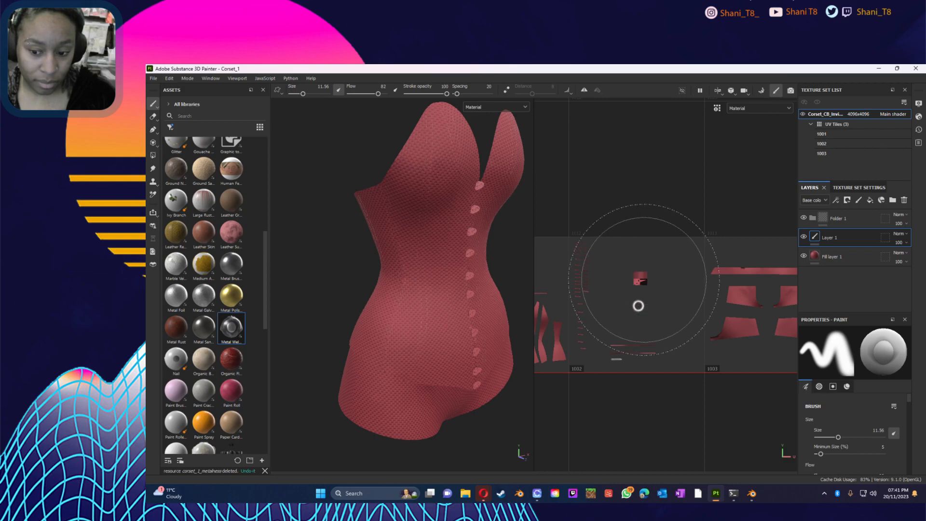
- Reduce the brush size to 0.1 and paint initial metal strokes over the square group of clasp UV islands in tile 1002
scroll(637, 310, "up", 1)
scroll(630, 331, "up", 3)
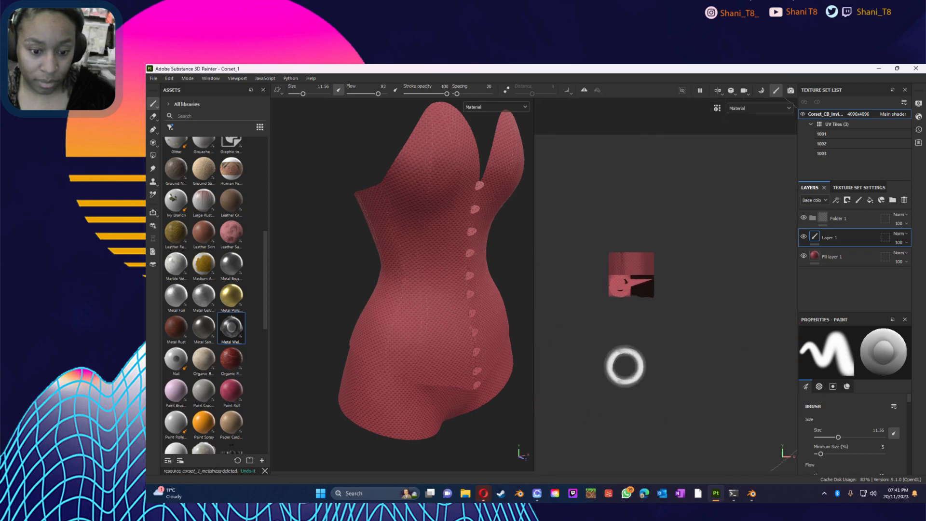
right_click_drag(649, 279, 638, 275, "ctrl")
left_click_drag(638, 276, 627, 278)
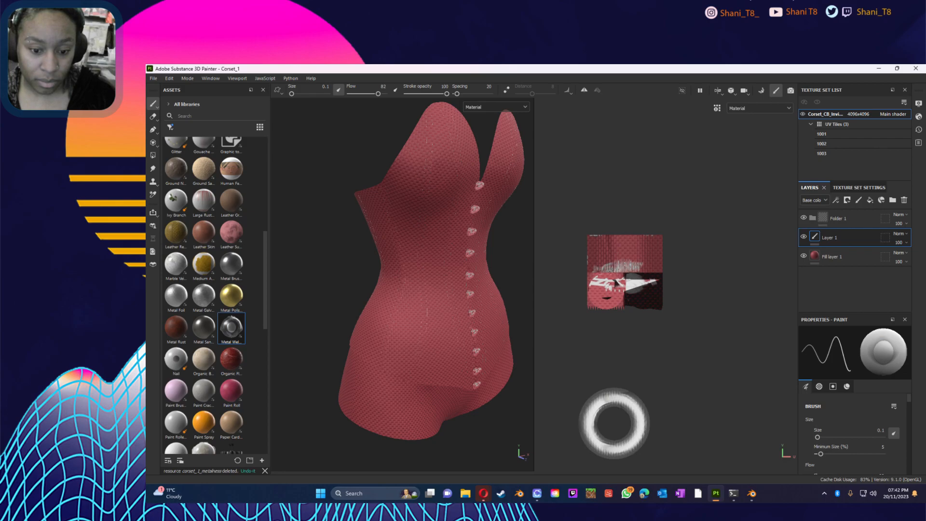
- Set the brush size to 2.3 and cover most of the clasp UV islands with the metal weld material
key("ctrl")
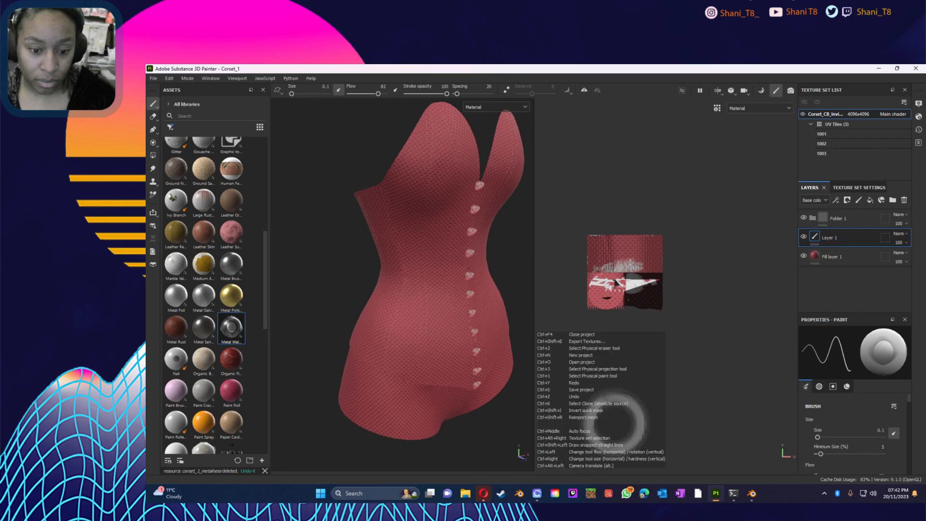
right_click_drag(615, 421, 622, 422, "ctrl")
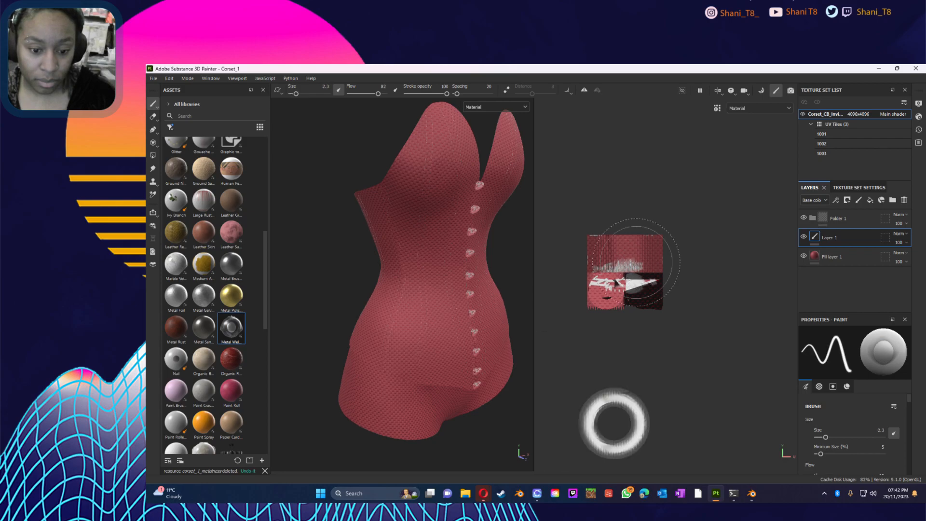
left_click(612, 259)
mouse_move(608, 257)
left_mouse_down()
mouse_move(647, 245)
mouse_move(639, 270)
left_mouse_up()
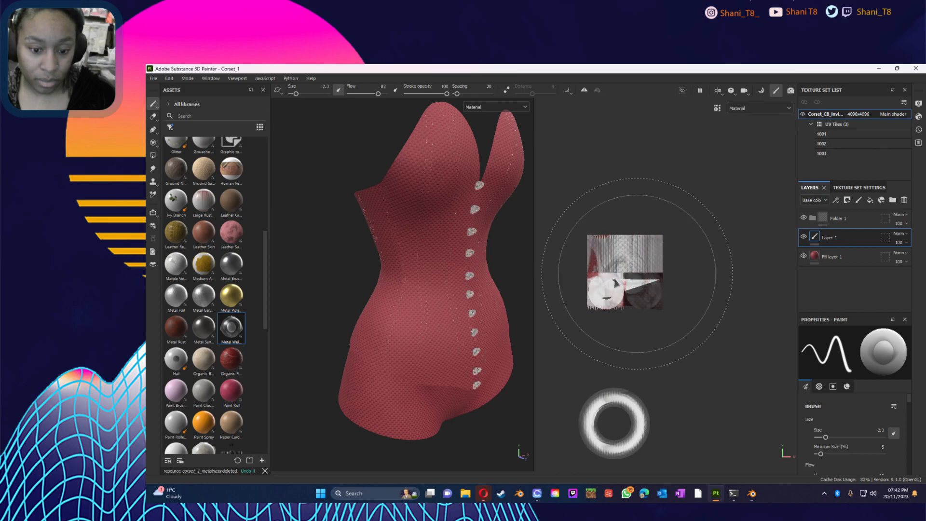
scroll(609, 286, "up", 2)
mouse_move(610, 284)
left_mouse_down()
mouse_move(628, 291)
mouse_move(610, 282)
mouse_move(608, 266)
mouse_move(590, 262)
left_mouse_up()
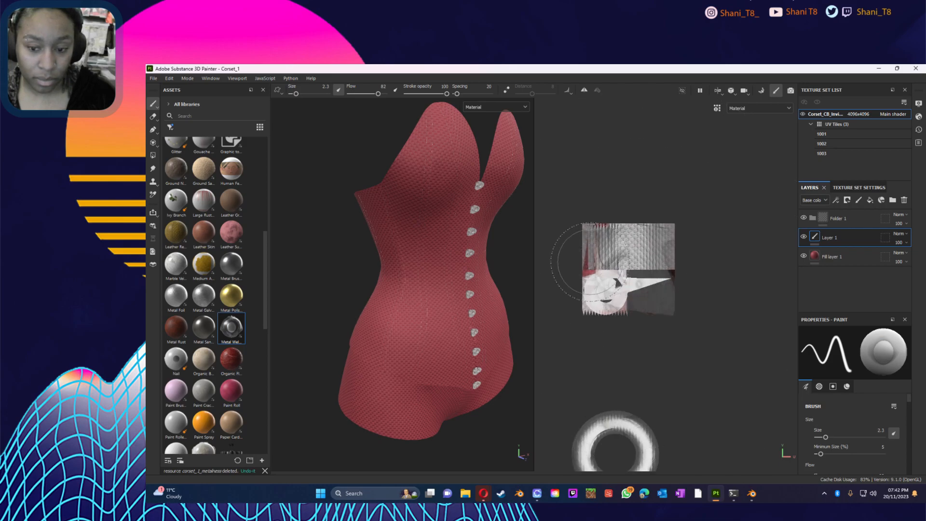
- Switch the brush to the brushed metal material at size 0.84 and fill the remaining red gaps on the clasp UV islands
left_click(232, 264)
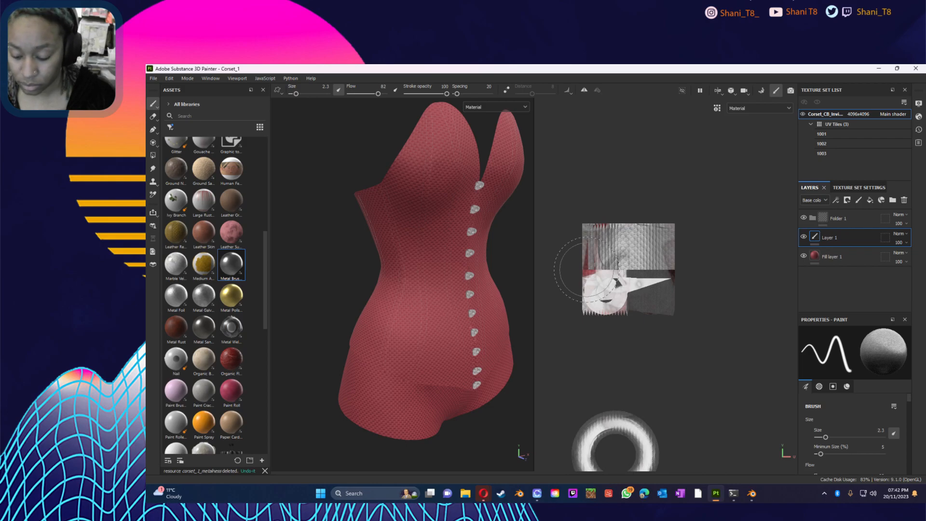
mouse_move(614, 256)
right_mouse_down("ctrl")
mouse_move(631, 255)
mouse_move(596, 261)
right_mouse_up("ctrl")
left_click_drag(596, 261, 591, 265)
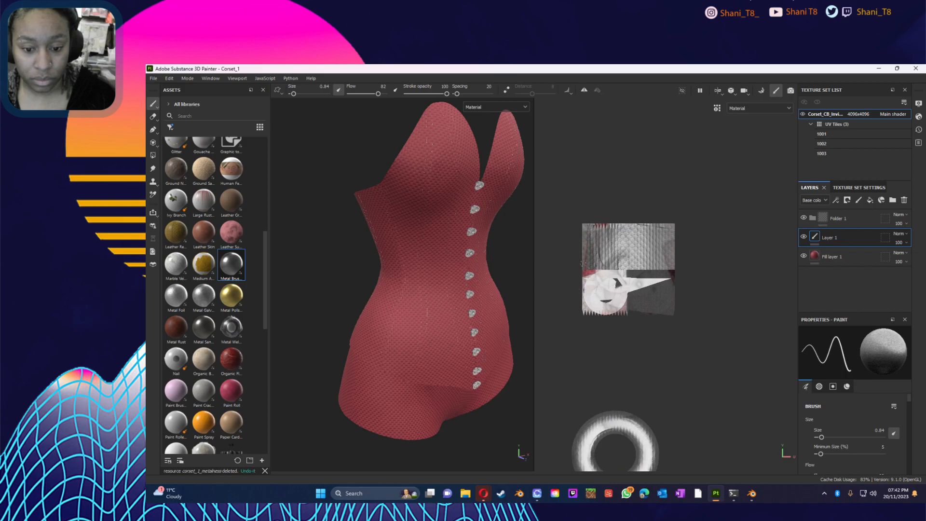
left_click_drag(602, 233, 599, 230)
left_click_drag(578, 280, 596, 274)
mouse_move(623, 307)
left_mouse_down()
mouse_move(603, 310)
mouse_move(605, 294)
left_mouse_up()
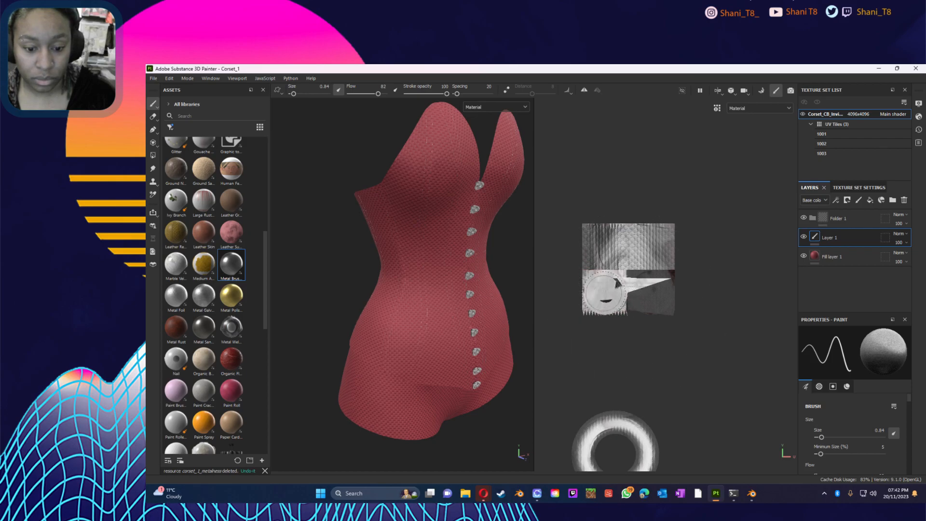
left_click_drag(667, 275, 651, 308)
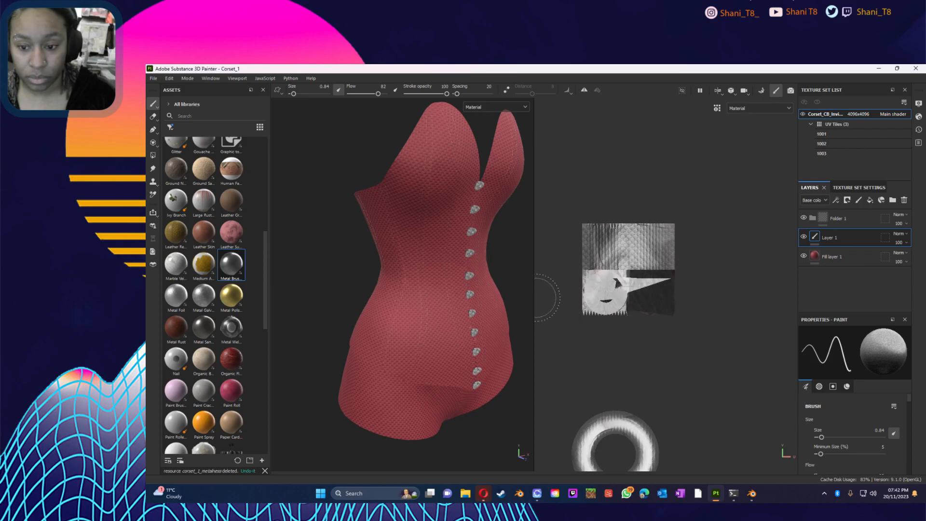
- Add a new paint layer above Layer 1 and choose the dark grey concrete material for its brush
scroll(453, 289, "down", 5)
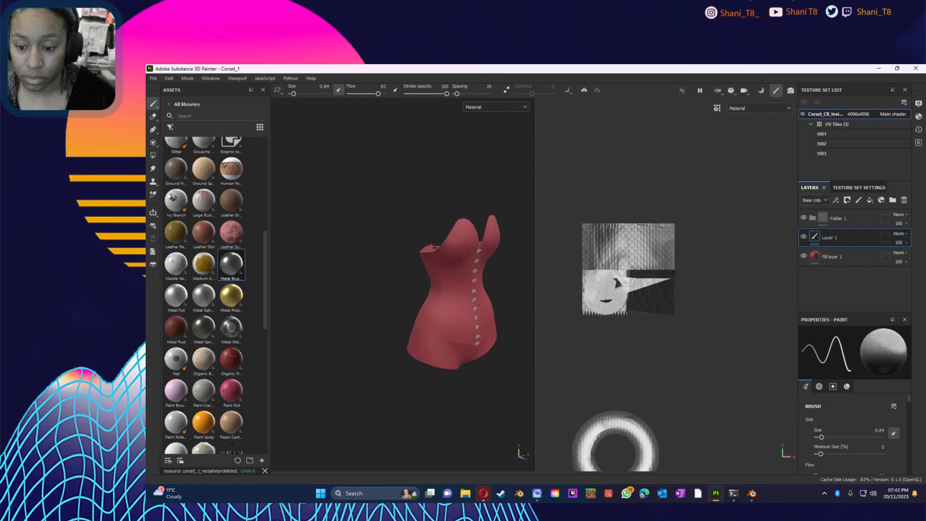
scroll(623, 434, "down", 6)
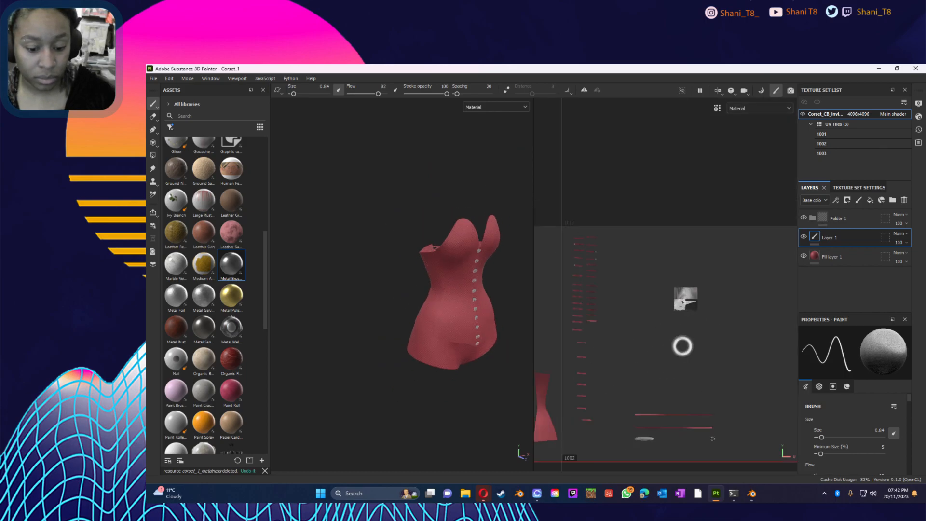
scroll(682, 346, "down", 4)
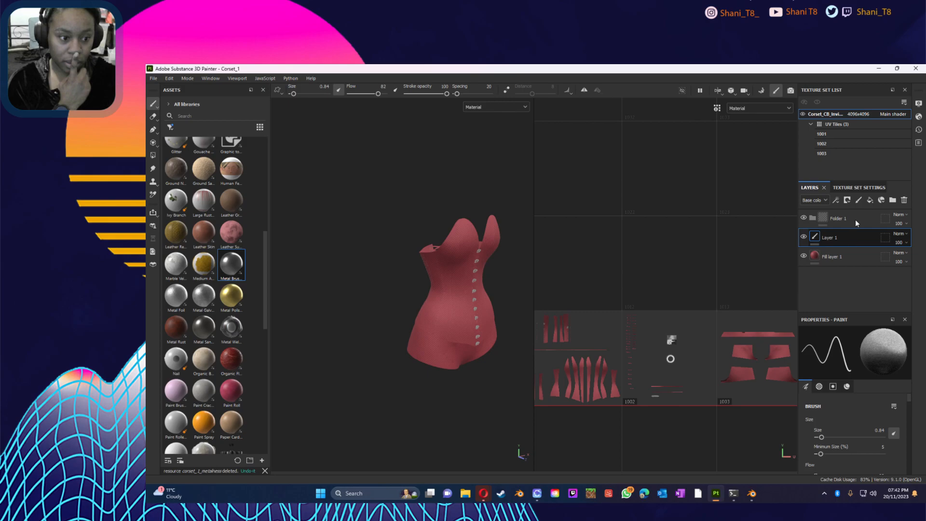
left_click(858, 200)
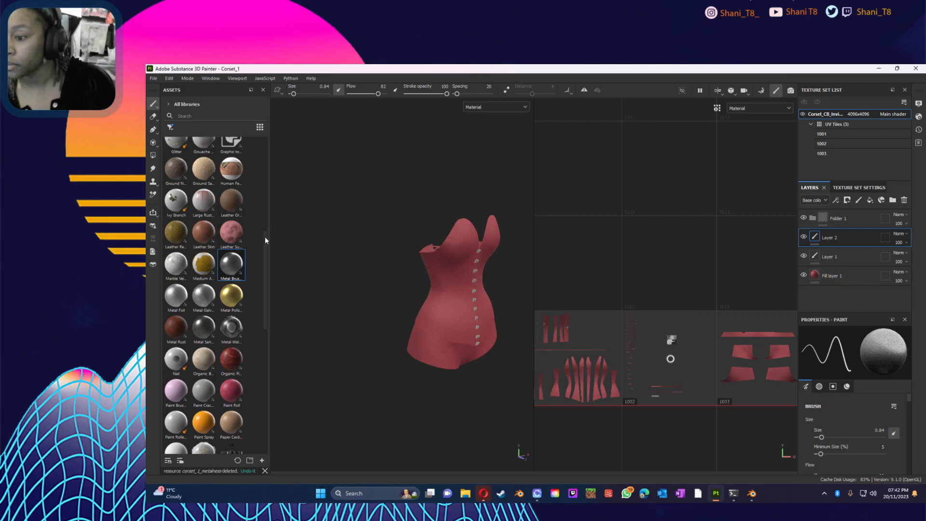
left_click_drag(264, 239, 238, 368)
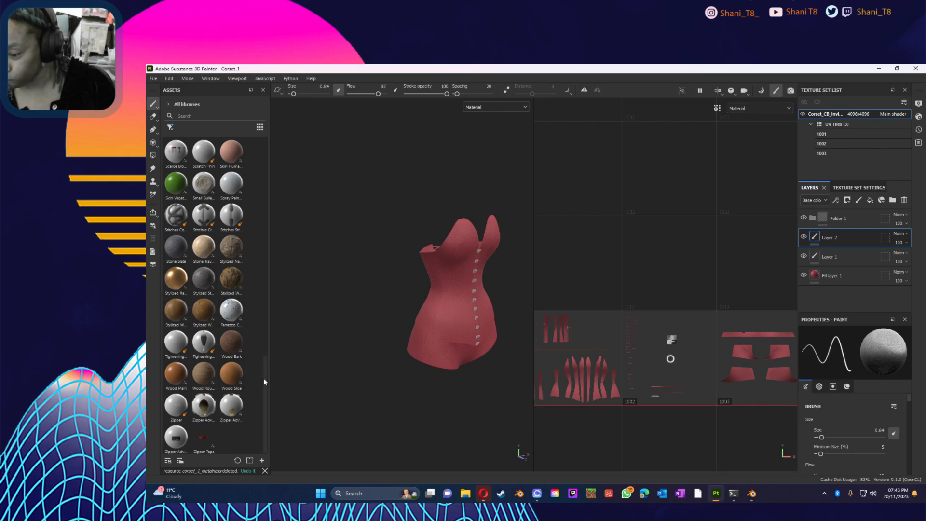
left_click_drag(265, 378, 266, 158)
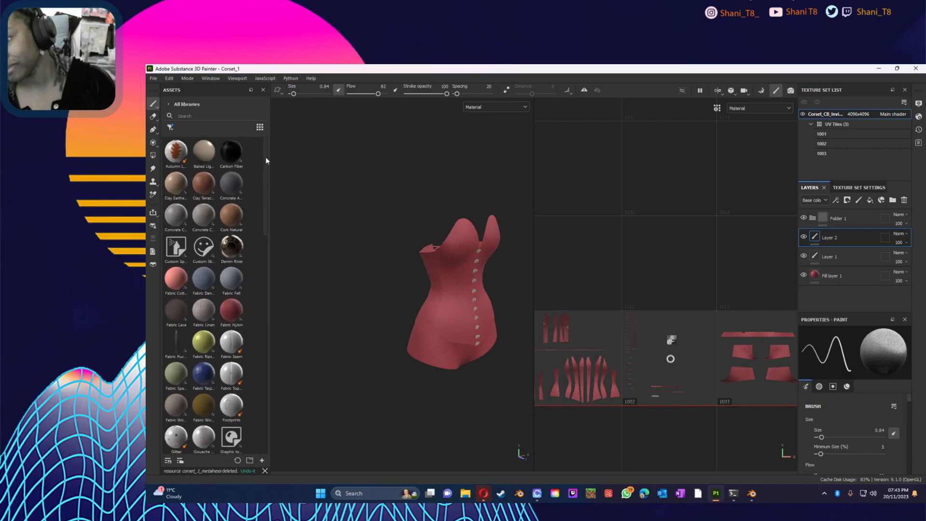
left_click(233, 190)
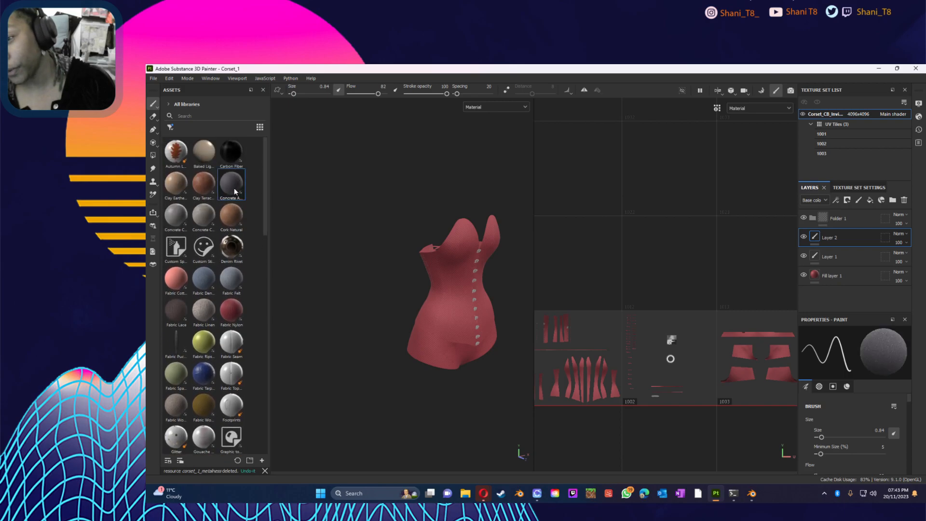
mouse_move(236, 188)
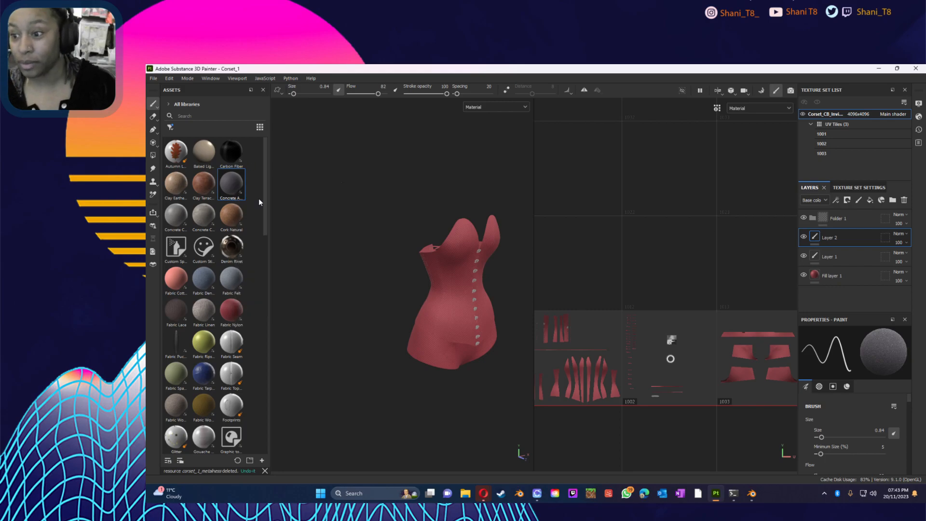
left_click(226, 151)
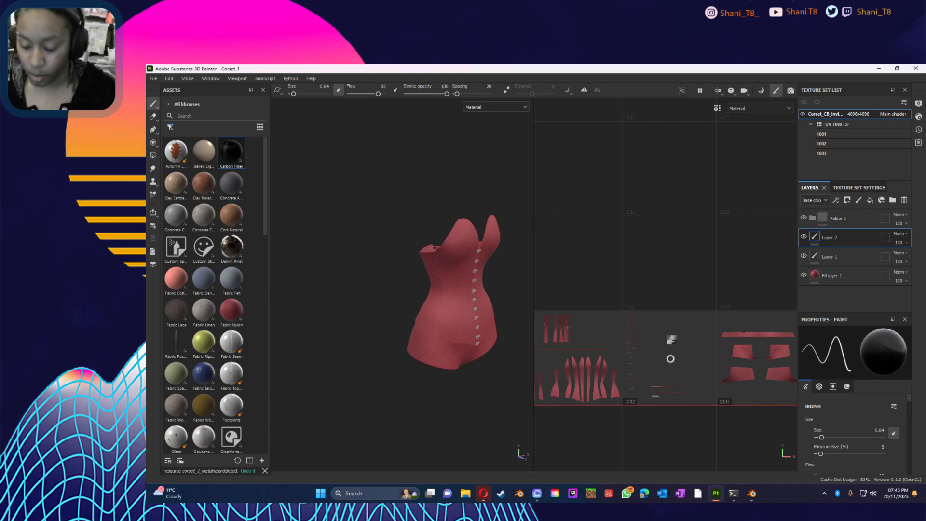
left_click(231, 183)
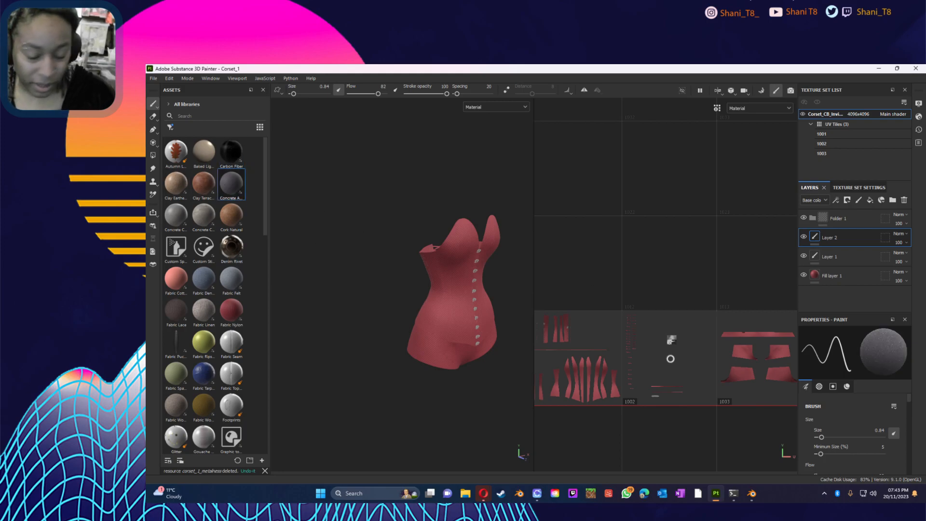
- Try to paint the lower corset panels in tile 1003 with the concrete material at brush size 98.34, and undo the stroke
left_click_drag(821, 437, 814, 437)
key("ctrl")
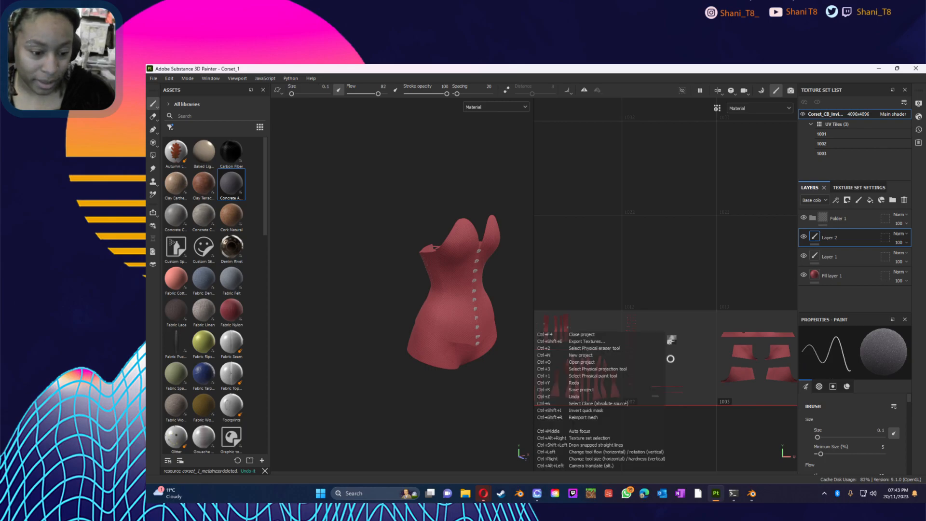
right_click_drag(753, 350, 791, 350, "ctrl")
mouse_move(730, 336)
left_mouse_down()
mouse_move(738, 354)
mouse_move(729, 377)
left_mouse_up()
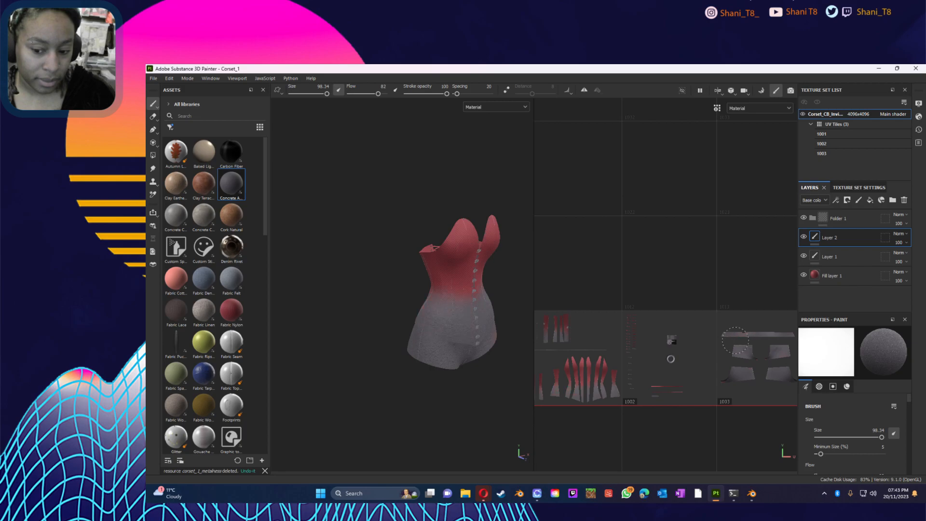
right_click(427, 391)
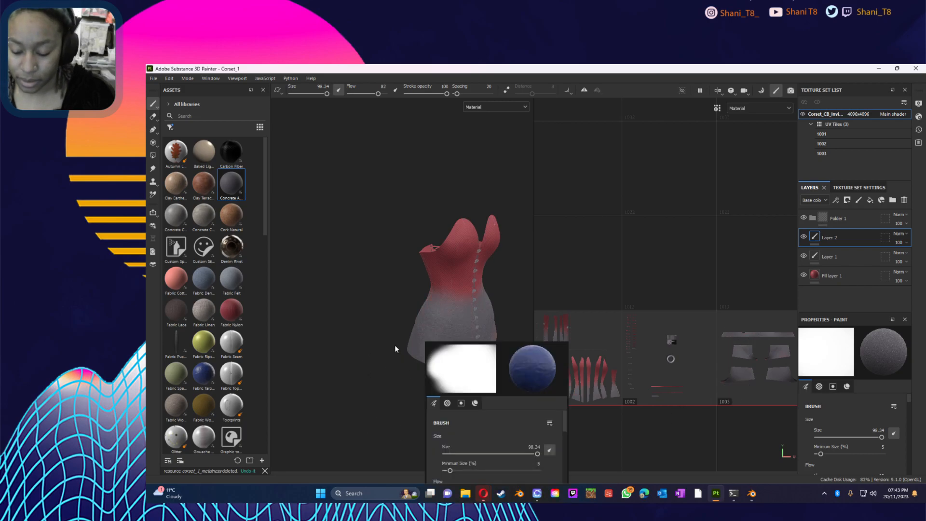
key("ctrl+z")
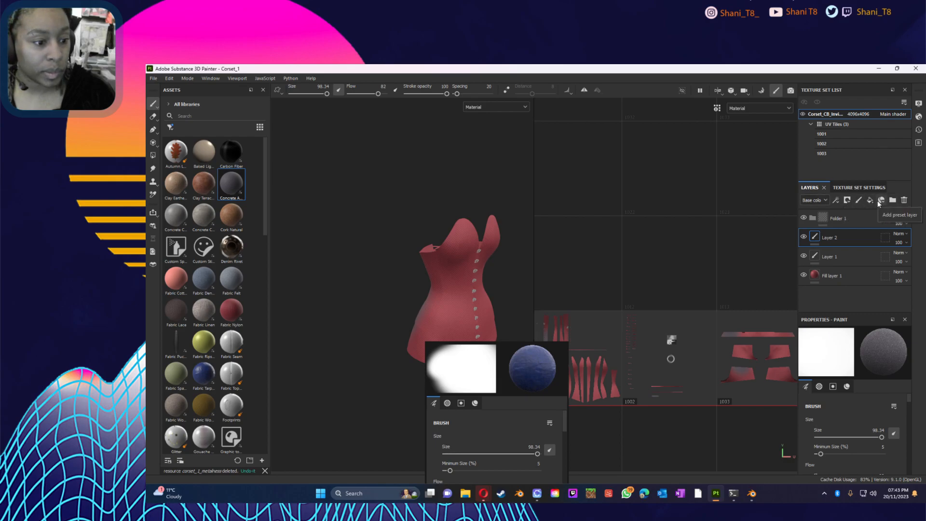
- Try to cover the tile 1003 panels in concrete with the brush reduced to 63.94, and undo the strokes
left_click(835, 199)
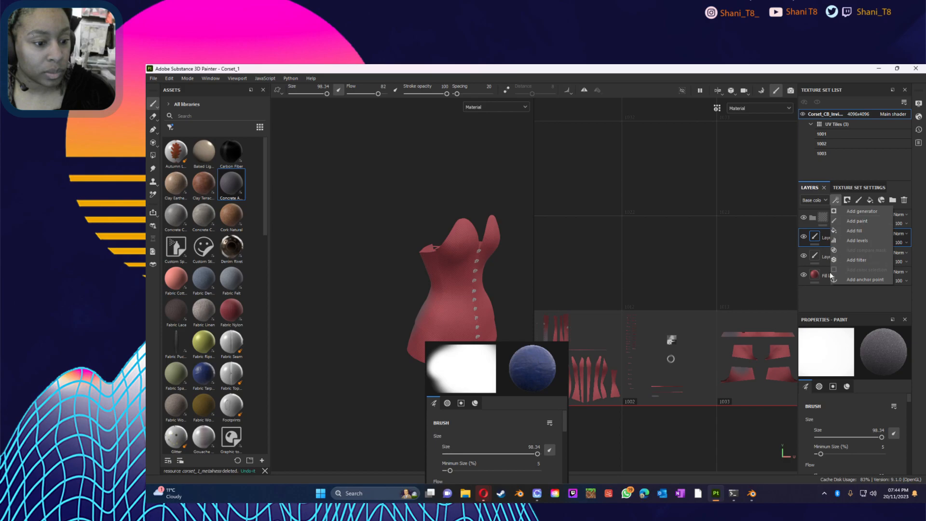
left_click(757, 323)
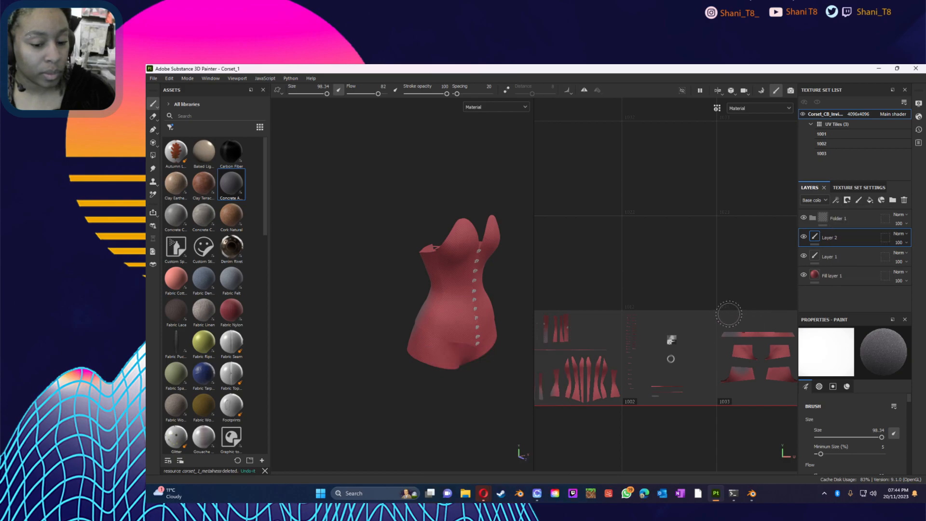
scroll(717, 339, "down", 1)
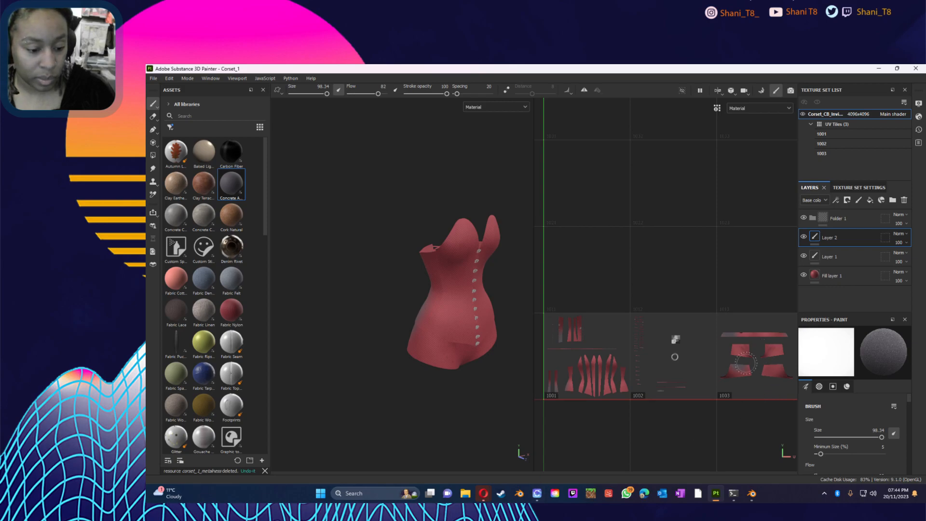
right_click_drag(706, 367, 690, 368, "ctrl")
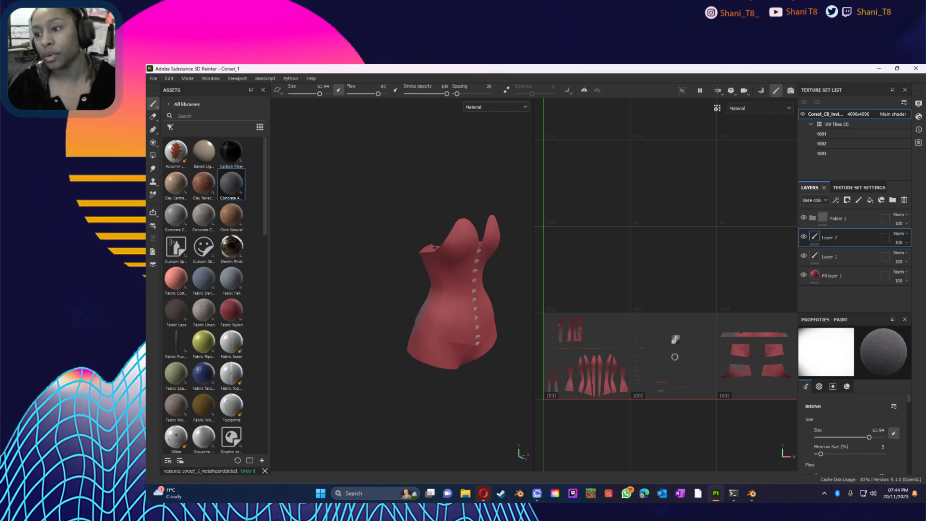
left_click(154, 118)
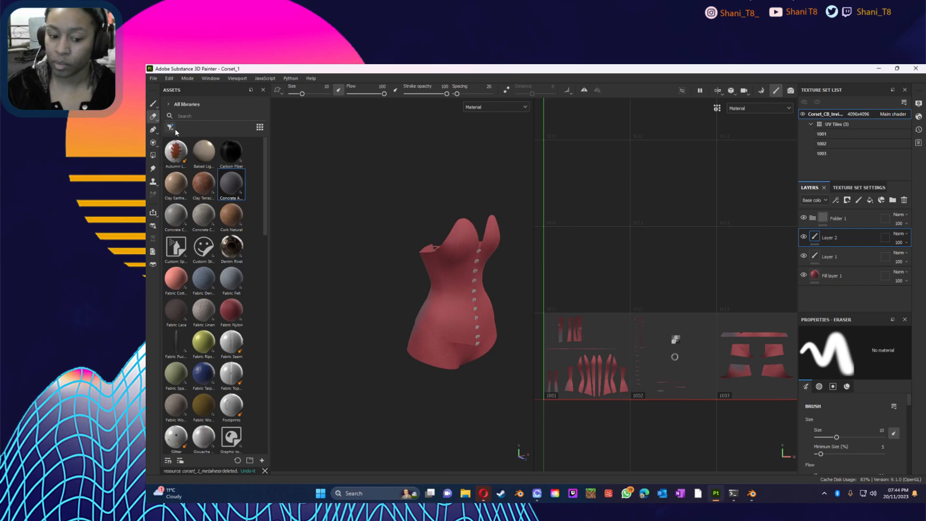
key("ctrl")
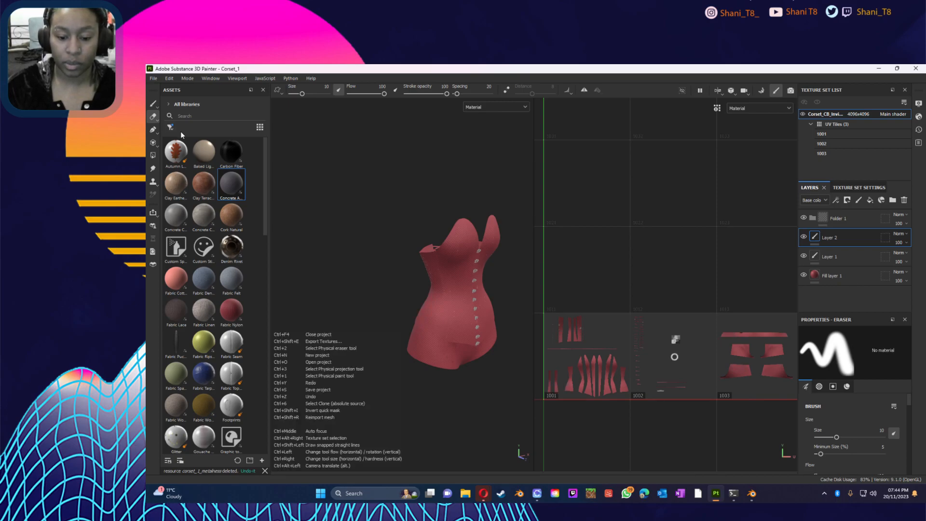
- Polygon-fill the lower corset panels in tile 1003 with white on Layer 2, and set the fill colour to near black
left_click(153, 156)
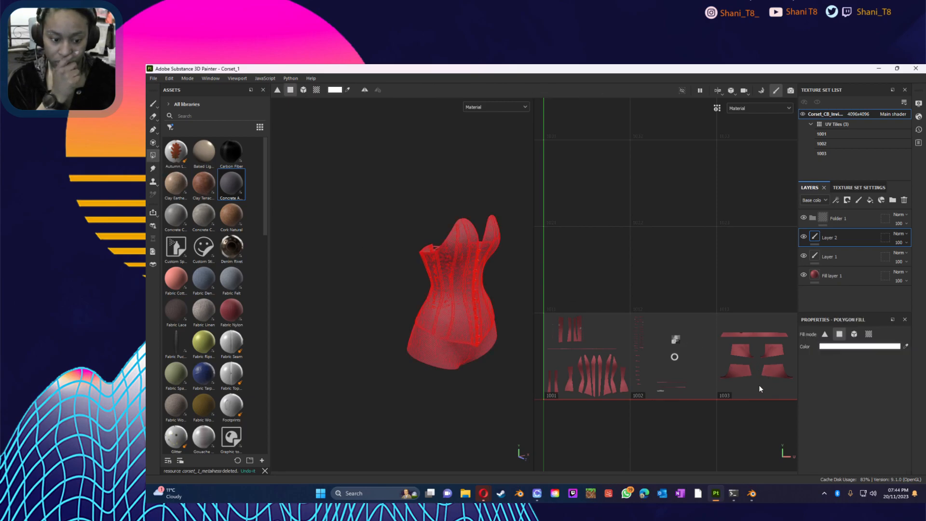
left_click_drag(791, 385, 717, 323)
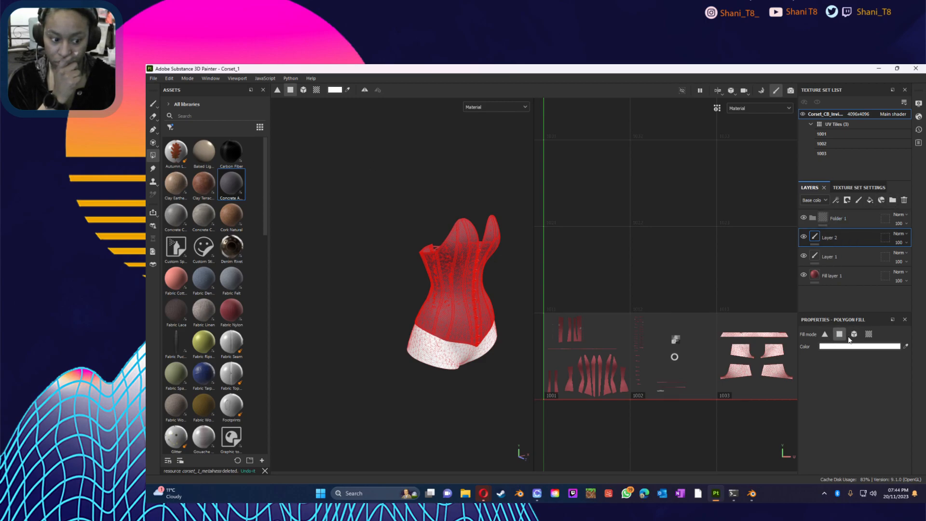
left_click(880, 351)
left_click(866, 399)
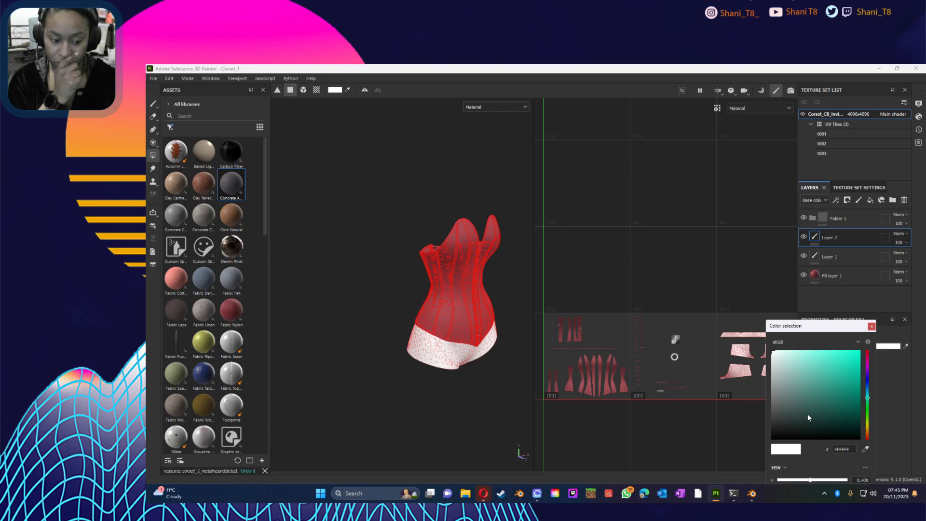
left_click(778, 424)
left_click(873, 325)
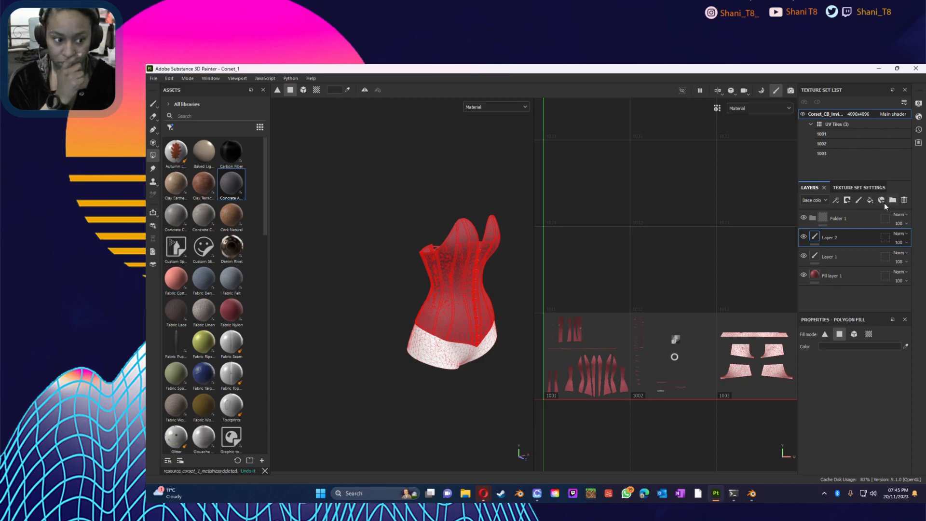
- Try adding a fill layer above Layer 2, undo it, and reselect Layer 2
left_click(872, 202)
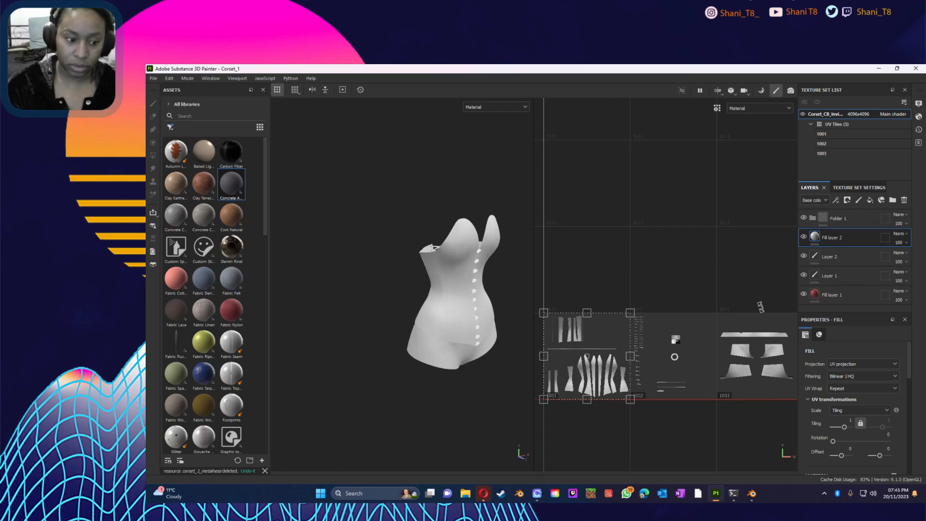
key("ctrl")
key("ctrl+z")
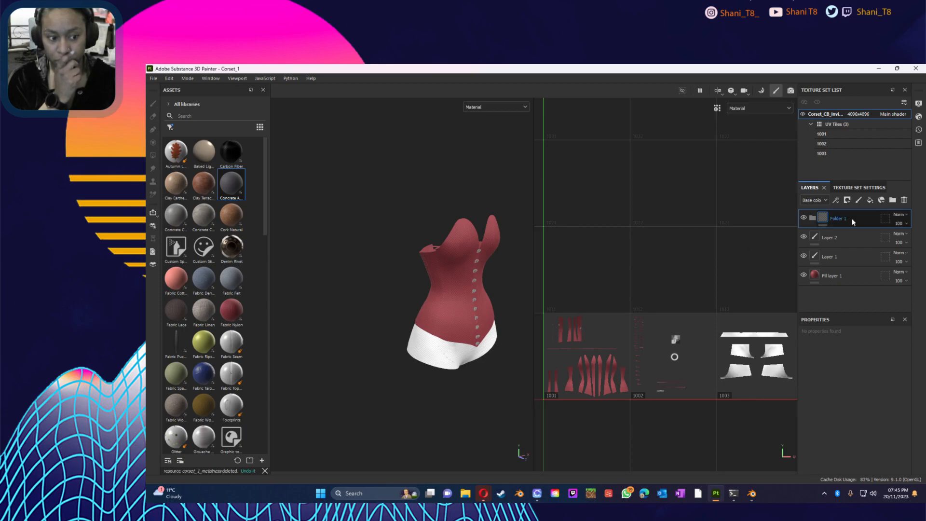
left_click(847, 236)
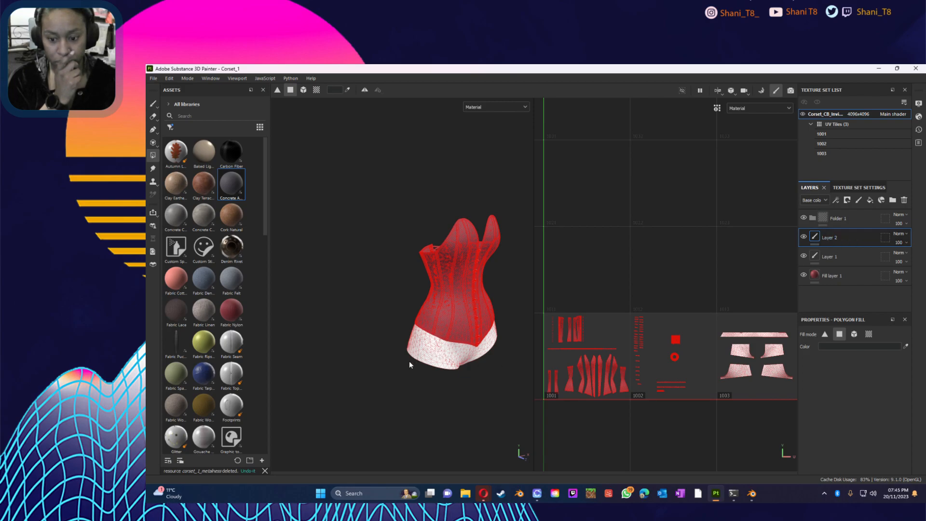
- Select Layer 1, activate the paint brush and raise its flow to 100
left_click_drag(410, 364, 395, 333, "alt")
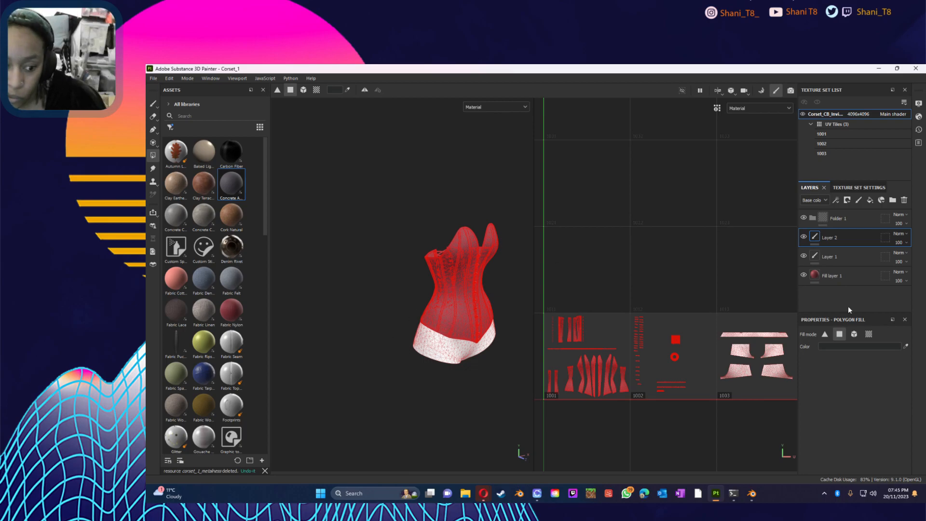
left_click(843, 255)
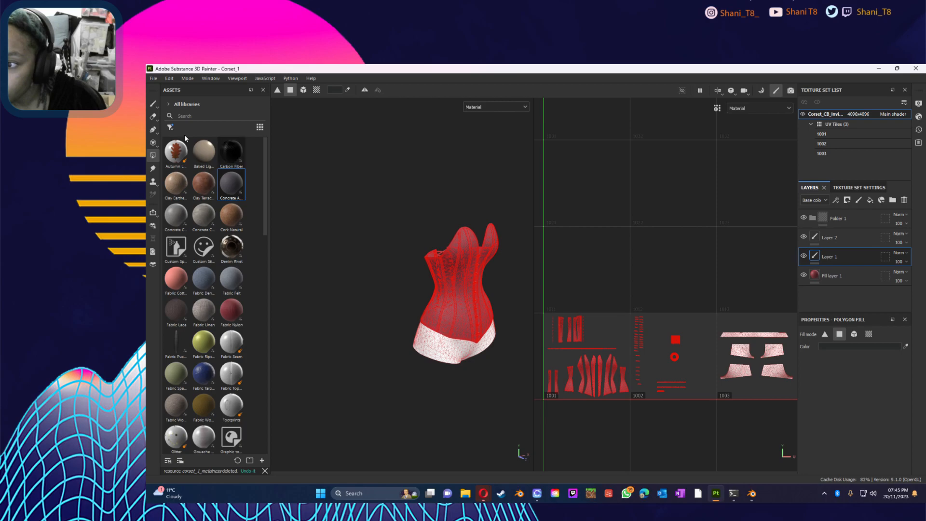
key("1")
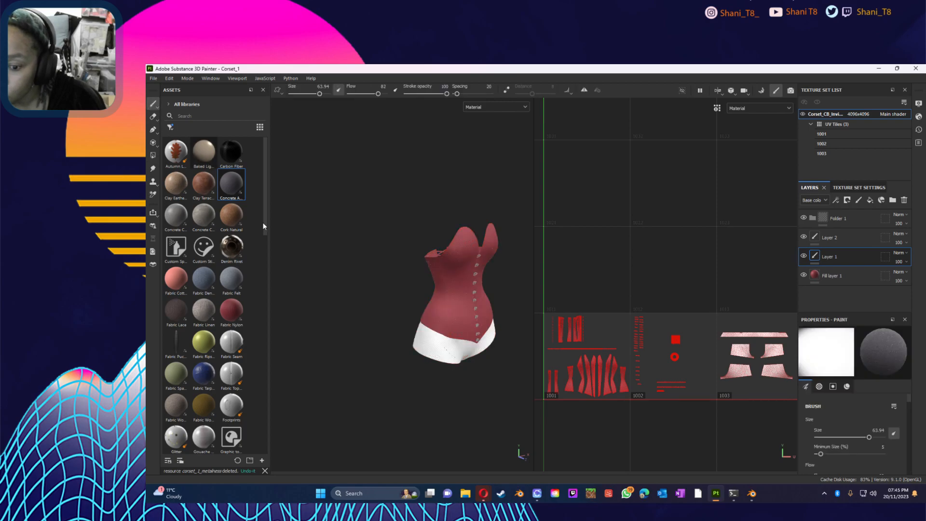
right_click(406, 308)
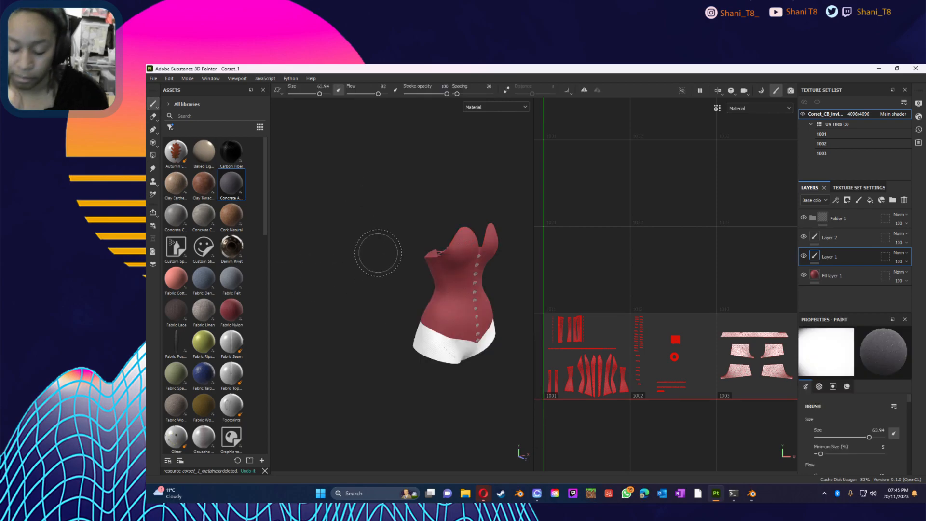
mouse_move(385, 273)
right_mouse_down("alt")
mouse_move(429, 273)
mouse_move(402, 275)
right_mouse_up("alt")
mouse_move(429, 276)
middle_mouse_down("alt")
mouse_move(459, 270)
mouse_move(423, 271)
middle_mouse_up("alt")
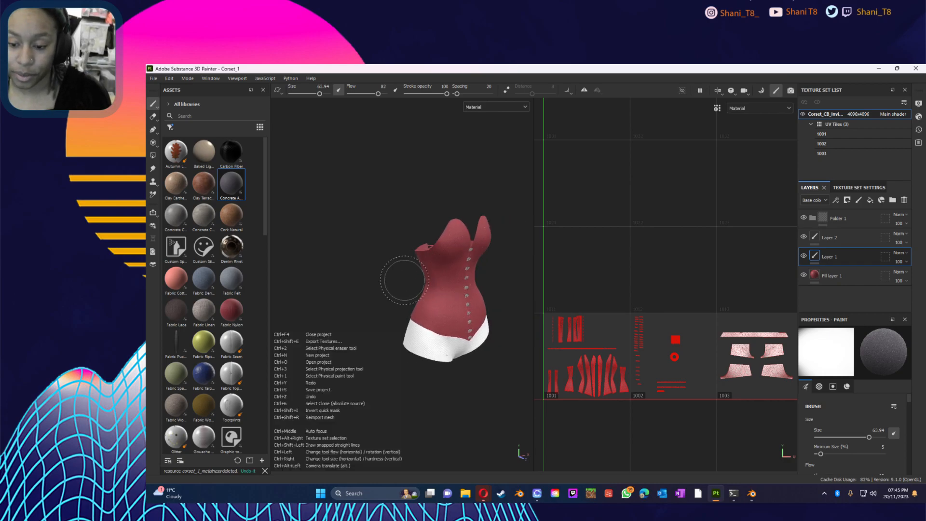
left_click_drag(389, 280, 392, 376, "ctrl")
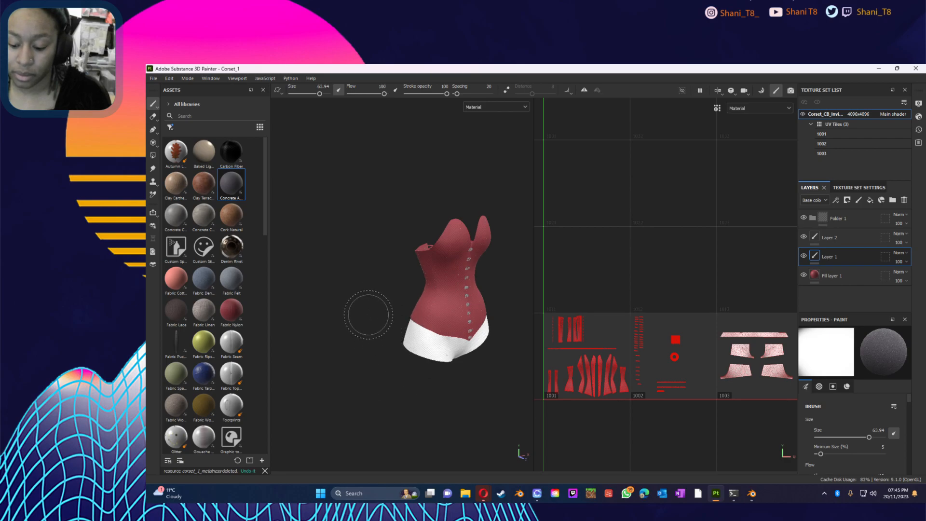
- Reduce the brush size to 10.21 for close work on the front of the corset around the clasps
left_click_drag(367, 314, 334, 328, "alt")
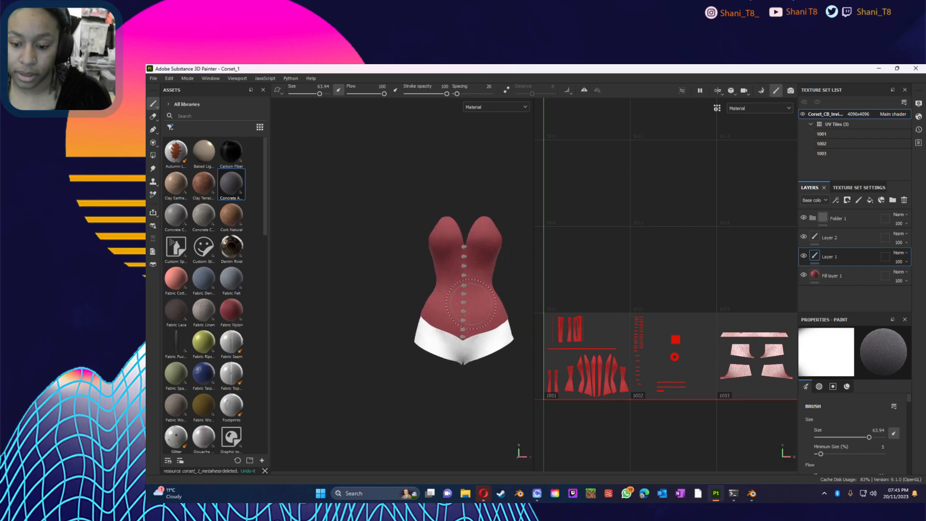
scroll(434, 313, "up", 6)
scroll(454, 335, "up", 3)
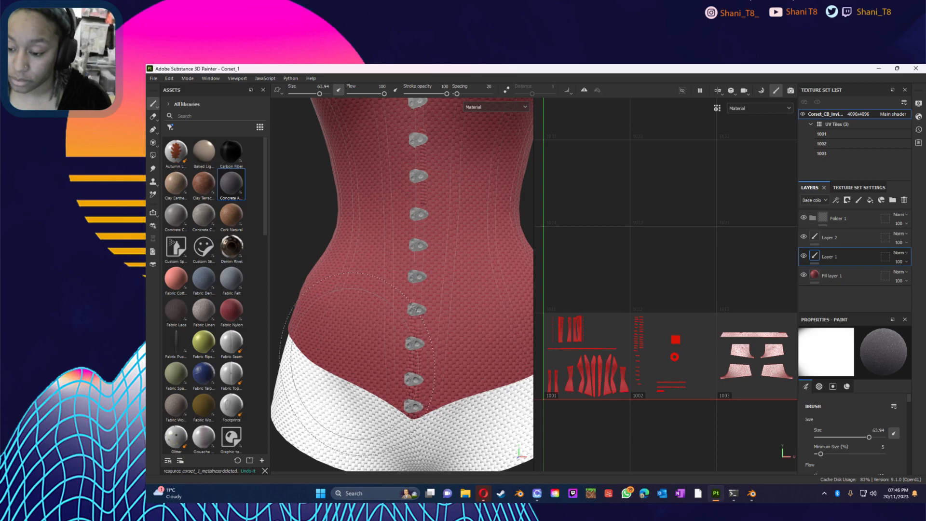
right_click_drag(356, 351, 289, 351, "ctrl")
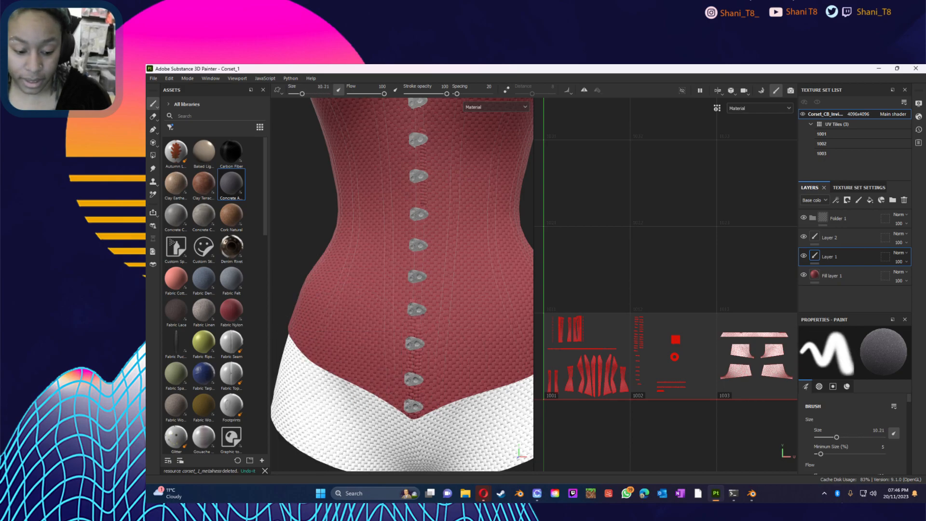
- Switch to CLO and examine the original corset's back lacing, seam lines and front clasps, comparing it with the Substance 3D Painter version
left_click(536, 494)
scroll(429, 388, "up", 8)
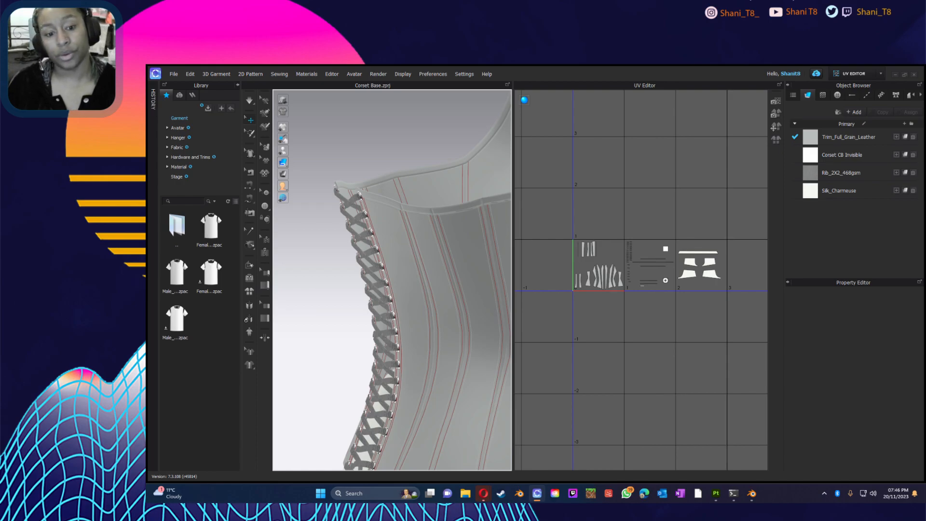
scroll(414, 297, "up", 2)
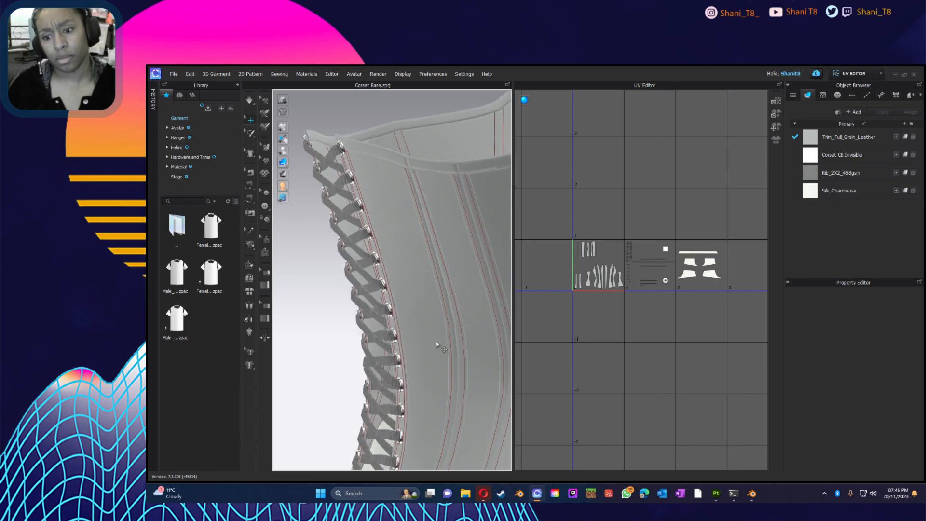
scroll(428, 348, "down", 4)
scroll(427, 348, "down", 4)
right_click_drag(429, 362, 379, 384)
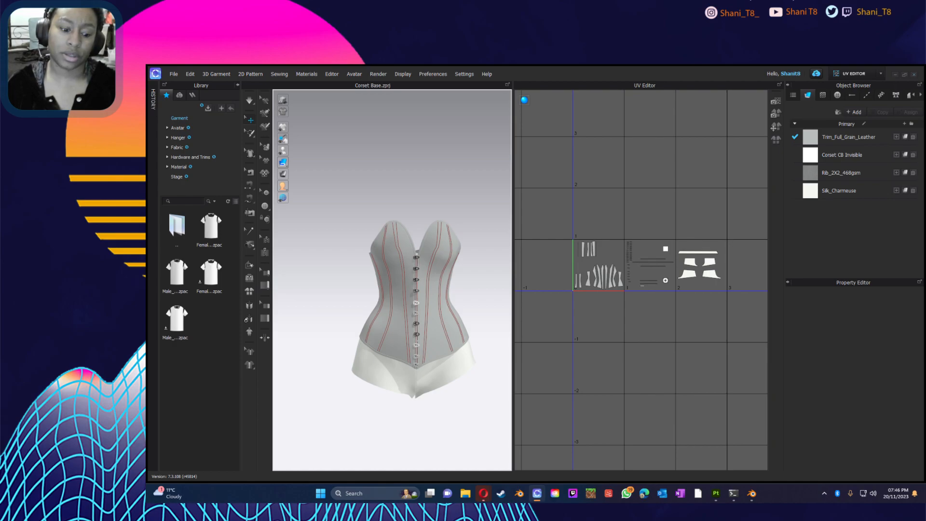
left_click(716, 493)
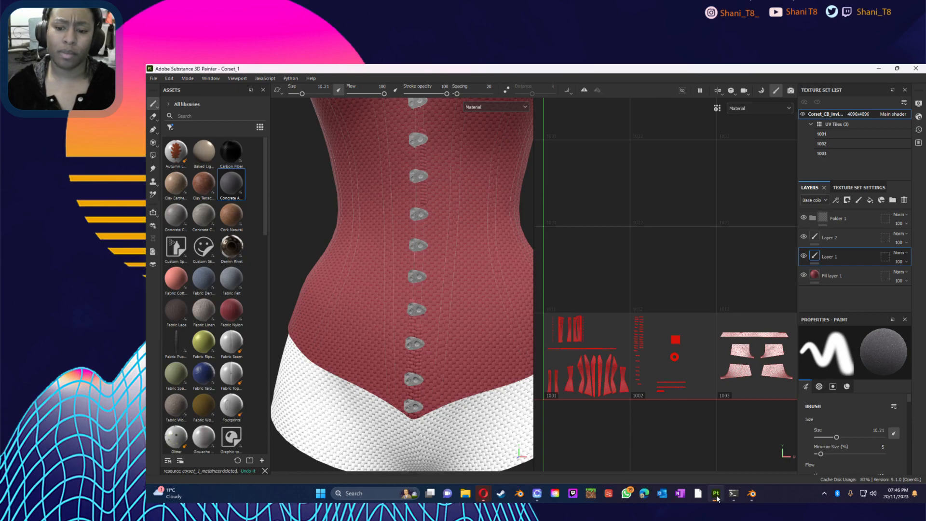
left_click(716, 492)
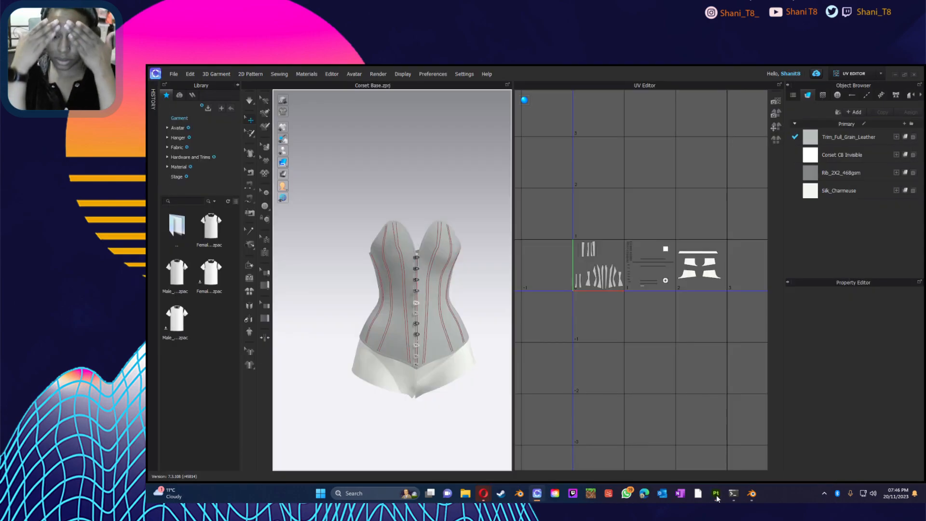